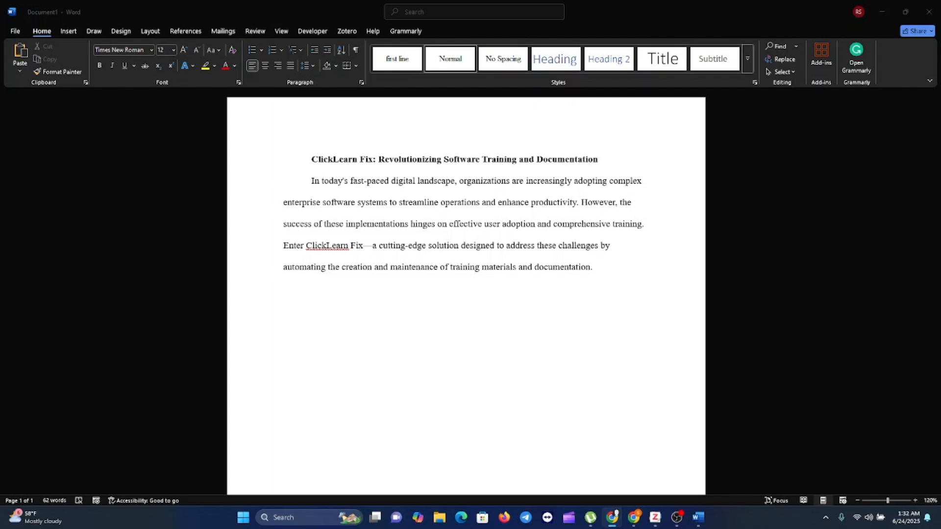
# Step: Search Windows for Zotero and launch it, check its library window, and return to the Word document
pyautogui.click(487, 278)
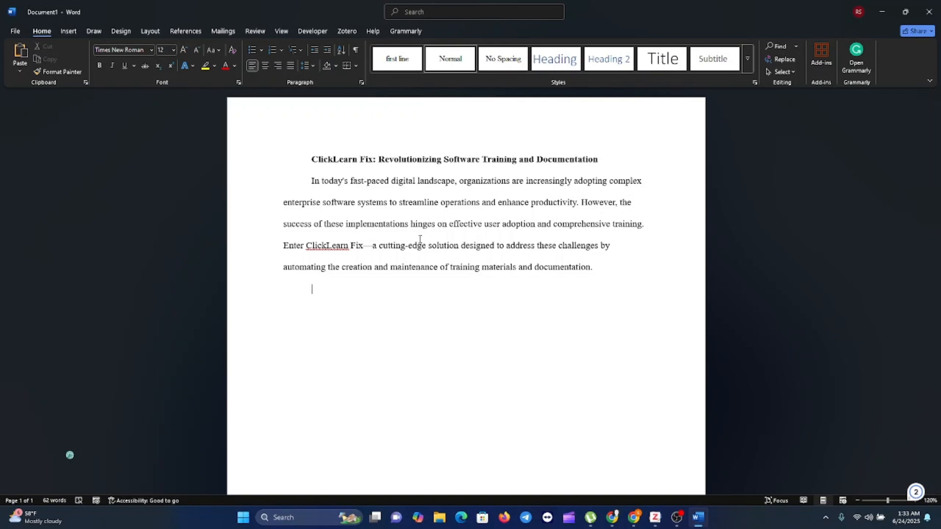
pyautogui.click(284, 518)
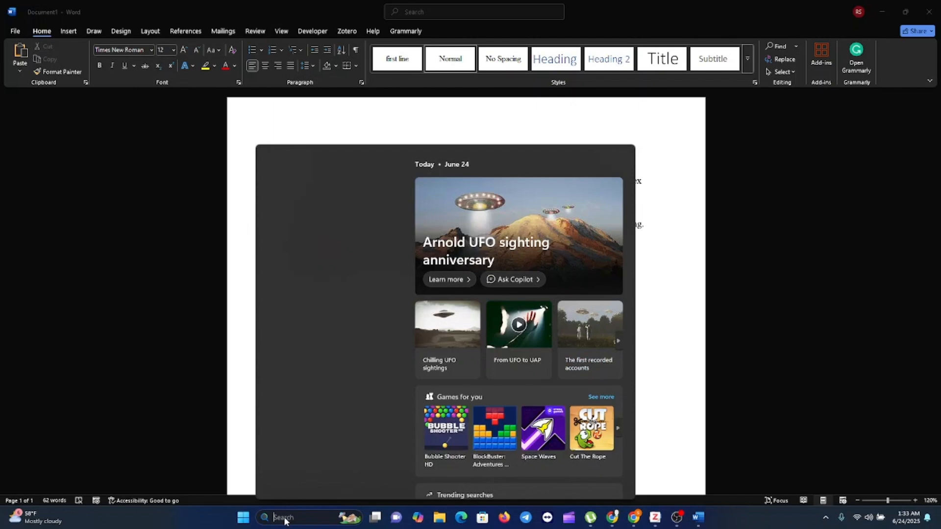
pyautogui.write('zoter')
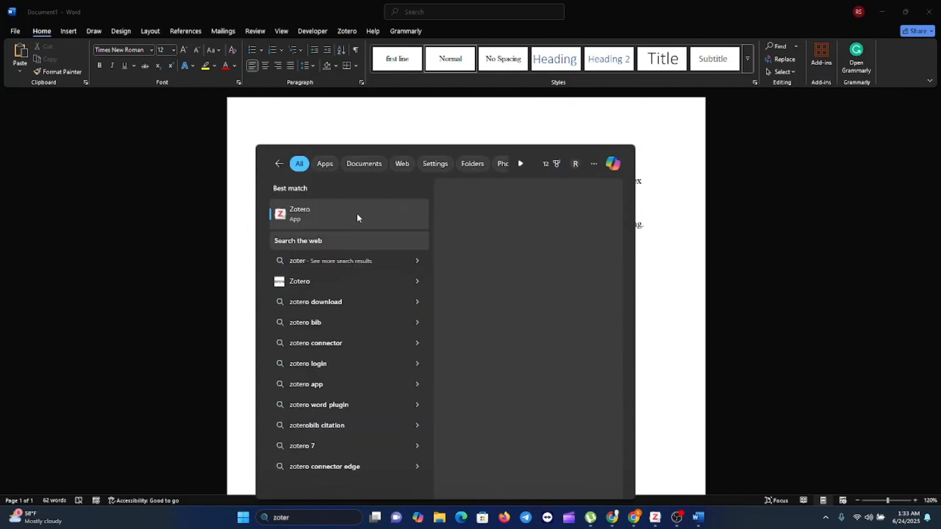
pyautogui.click(358, 213)
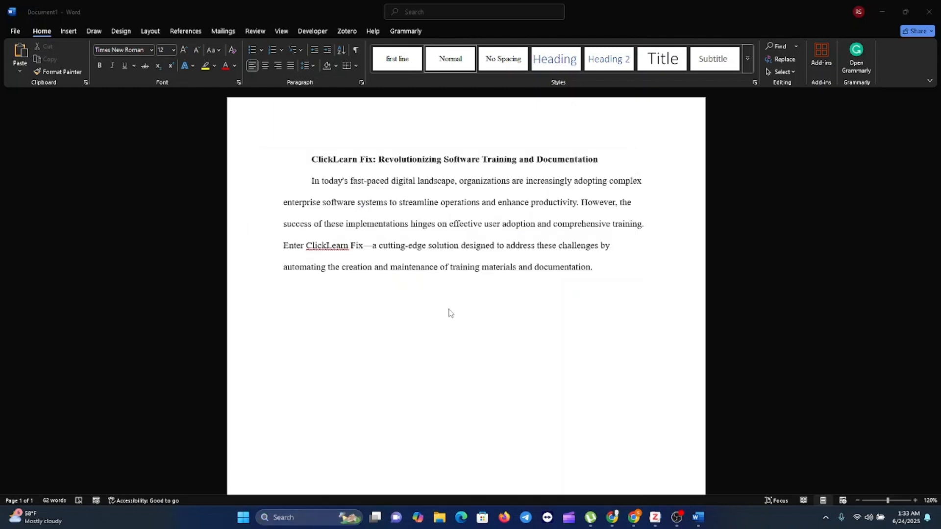
pyautogui.click(653, 526)
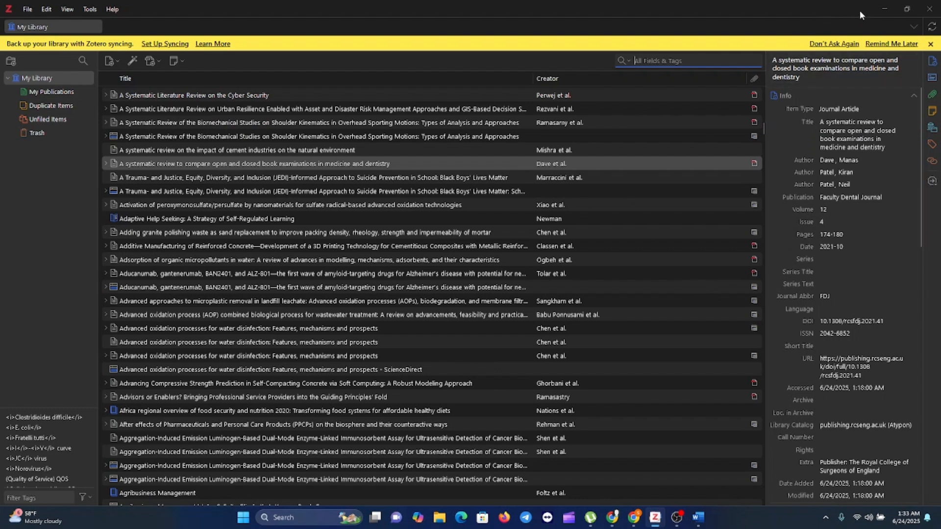
pyautogui.click(878, 10)
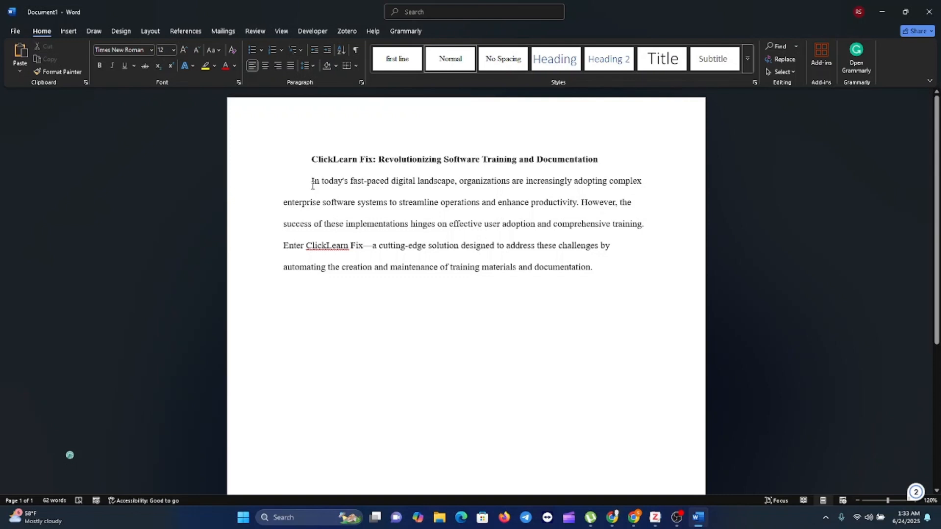
# Step: Copy the paragraph's first sentence, from "In today's" through "productivity" without the period, and switch to Chrome
pyautogui.moveTo(311, 182); pyautogui.dragTo(556, 208)
pyautogui.hotkey('ctrl', 'c')
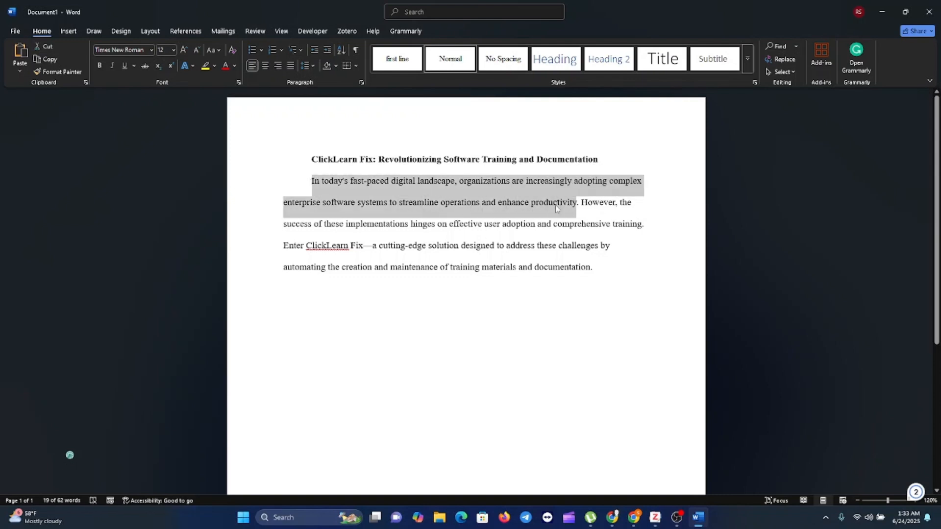
pyautogui.click(637, 520)
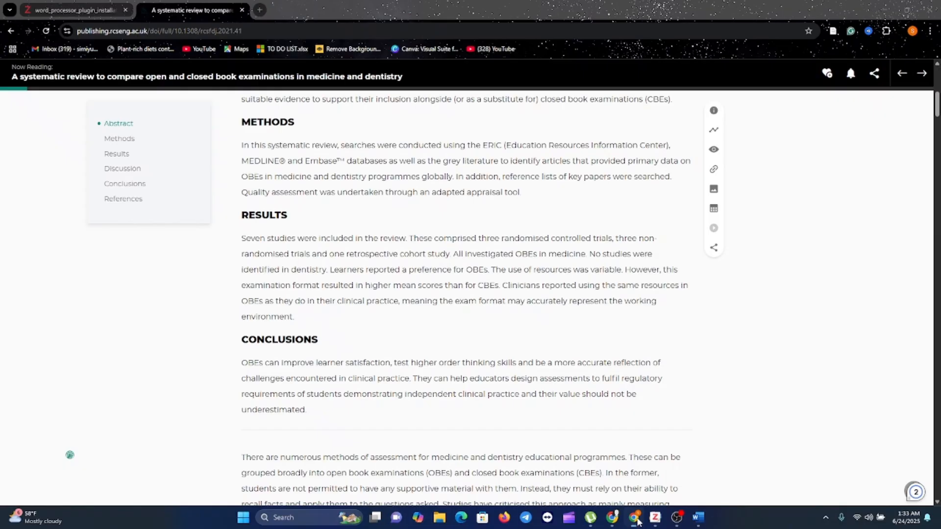
# Step: Close the open article and Zotero documentation pages and open Google Scholar in a fresh tab
pyautogui.click(242, 10)
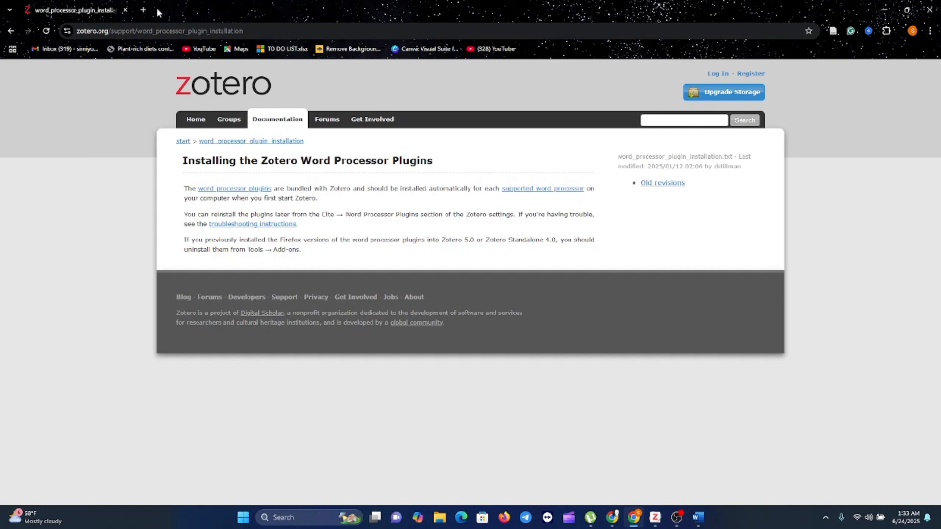
pyautogui.click(142, 10)
pyautogui.click(125, 10)
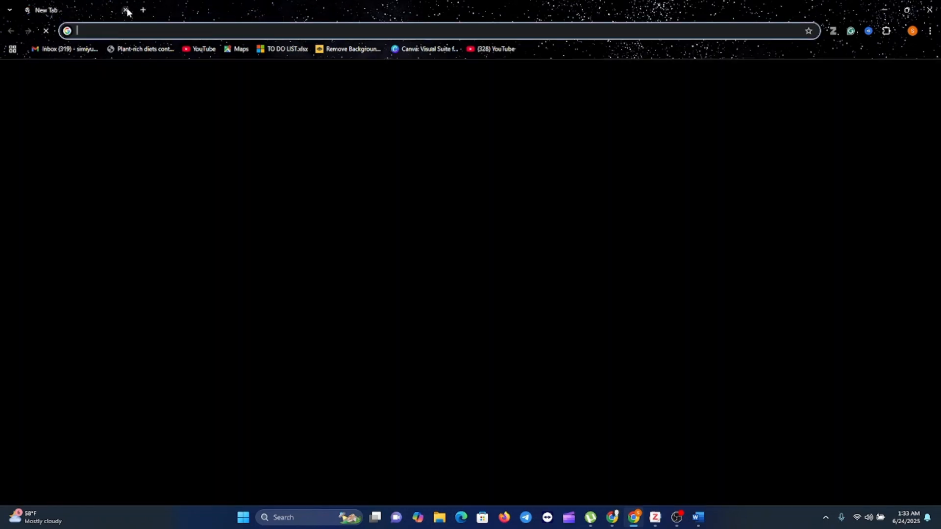
pyautogui.write('google Scholar')
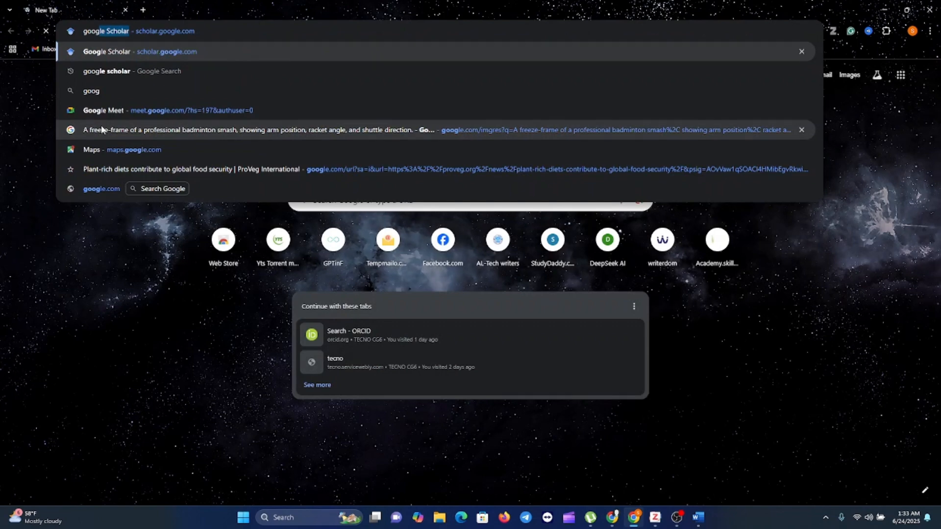
pyautogui.press('Return')
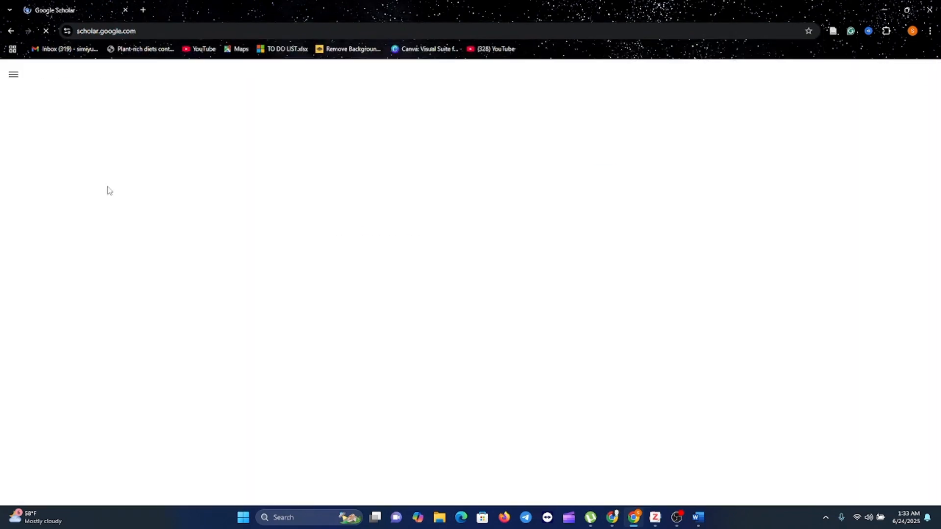
# Step: Search Google Scholar for the copied sentence
pyautogui.click(336, 176)
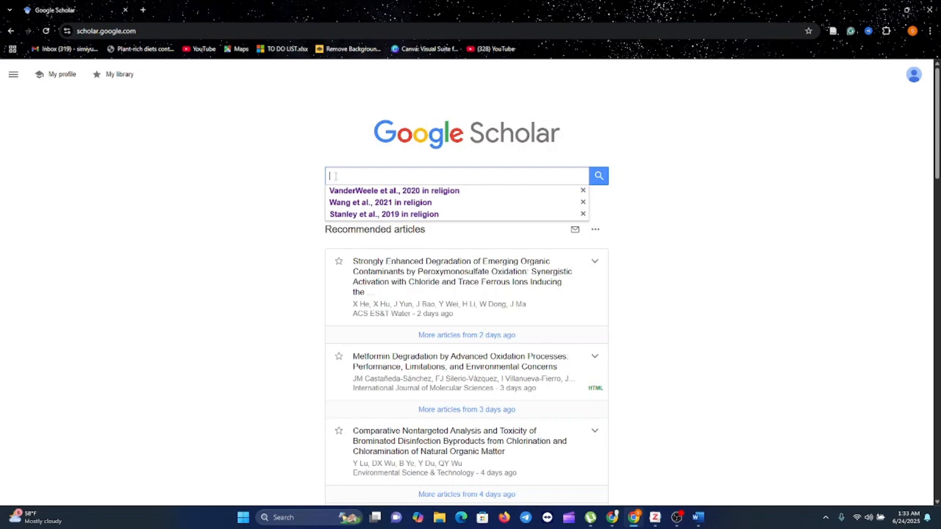
pyautogui.hotkey('ctrl', 'v')
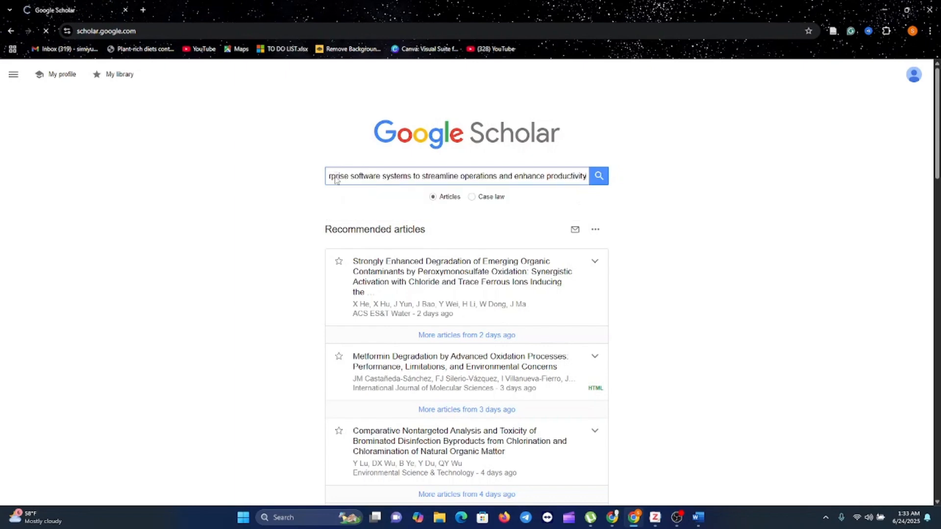
pyautogui.press('Return')
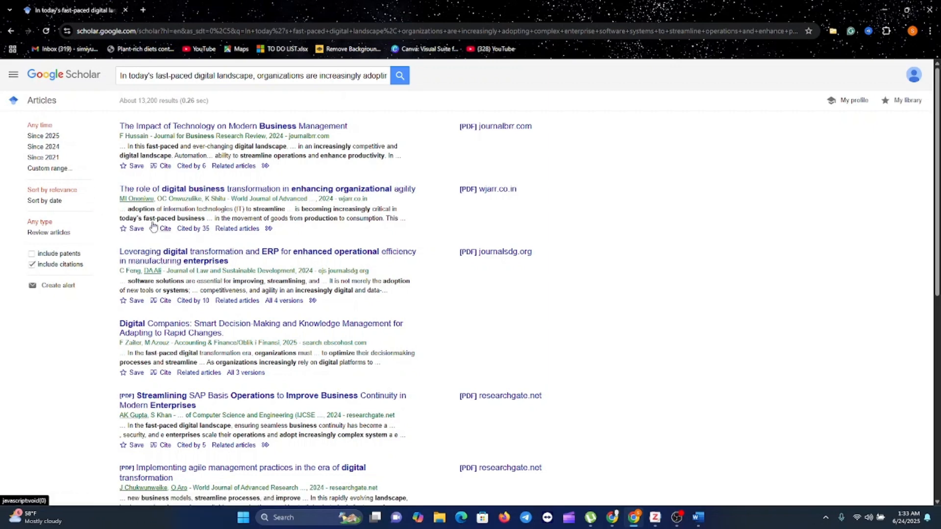
# Step: Limit the Scholar results to a custom publication range from 2020 to 2025
pyautogui.click(51, 168)
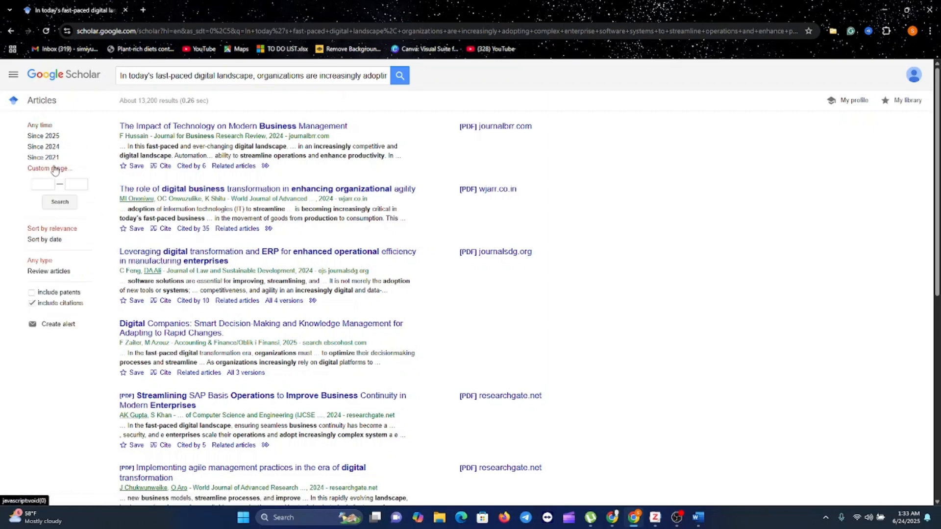
pyautogui.click(48, 178)
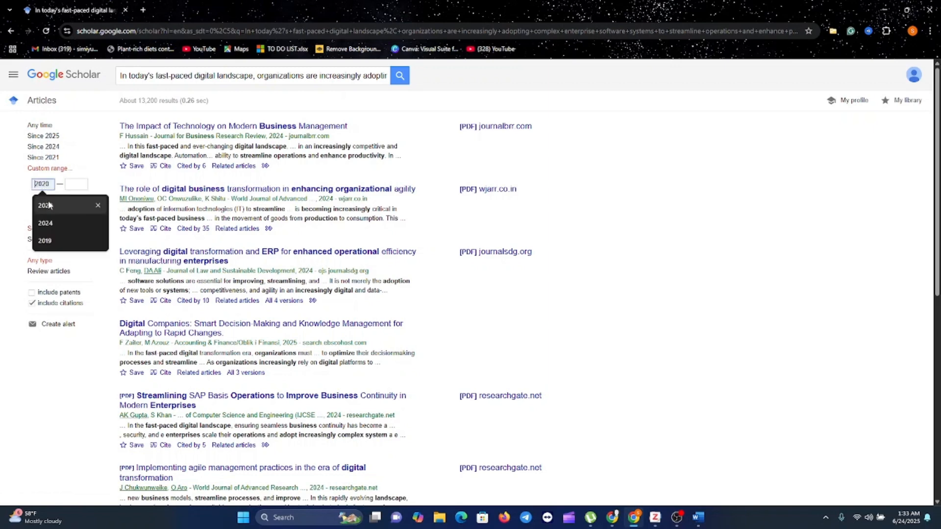
pyautogui.click(48, 200)
pyautogui.click(76, 184)
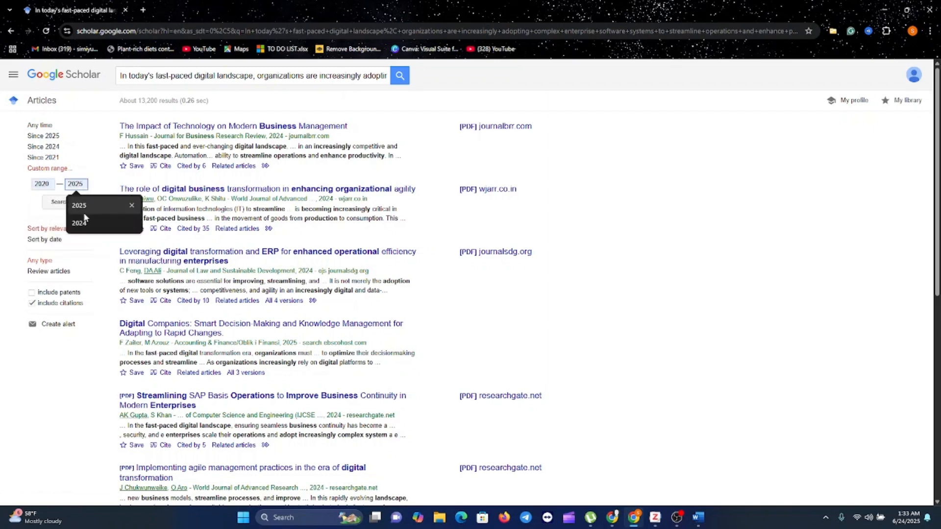
pyautogui.click(84, 215)
pyautogui.click(61, 206)
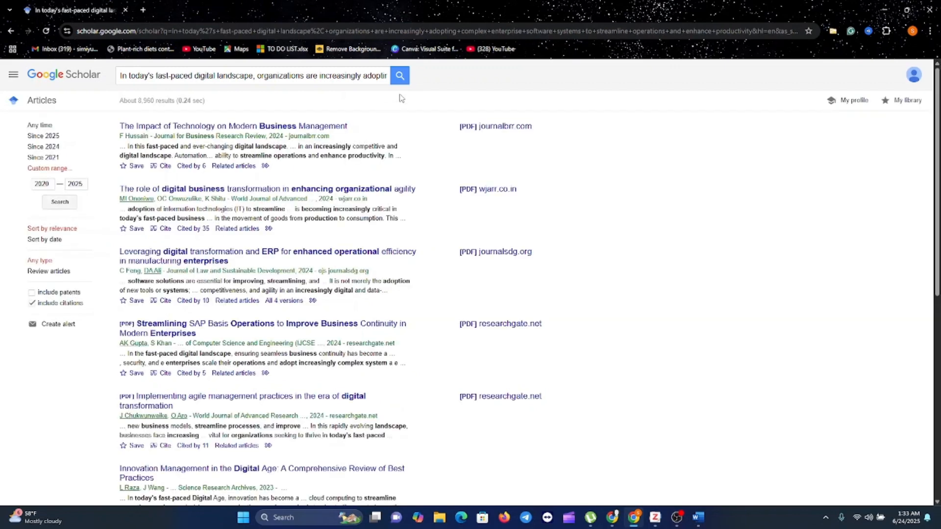
# Step: Open the article "The Impact of Technology on Modern Business Management" and save it to My Library in Zotero
pyautogui.click(261, 127)
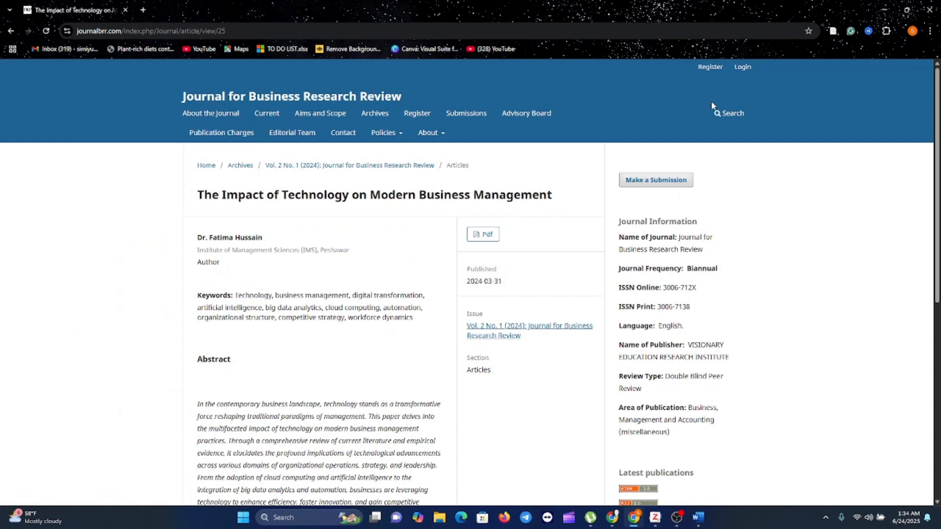
pyautogui.click(830, 35)
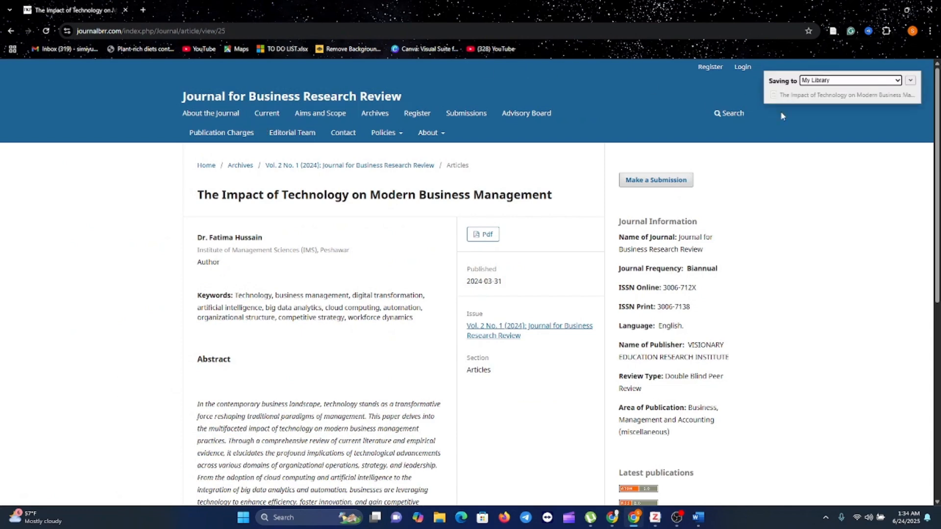
# Step: In the Word document, cite "The Impact of Technology on Modern Business Management" after "productivity" through Zotero, using American Psychological Association (APA) 7th edition style
pyautogui.click(700, 517)
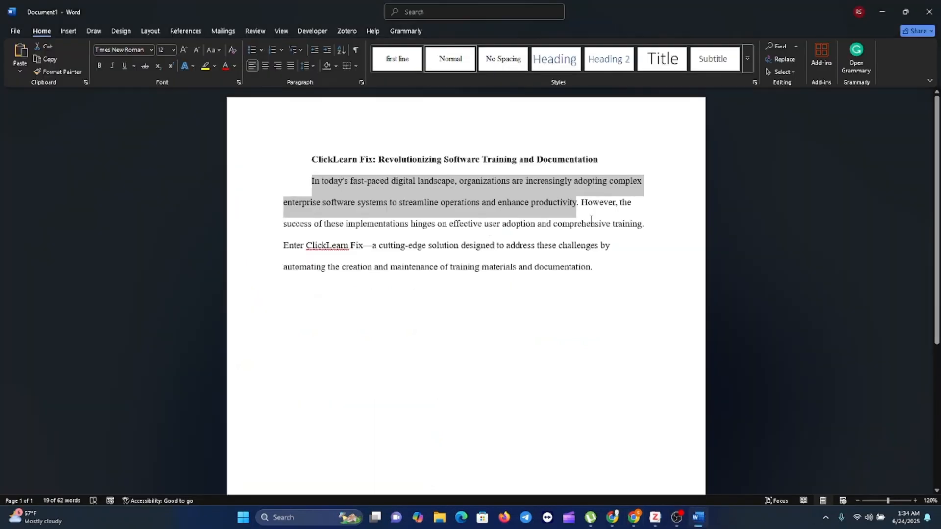
pyautogui.click(579, 206)
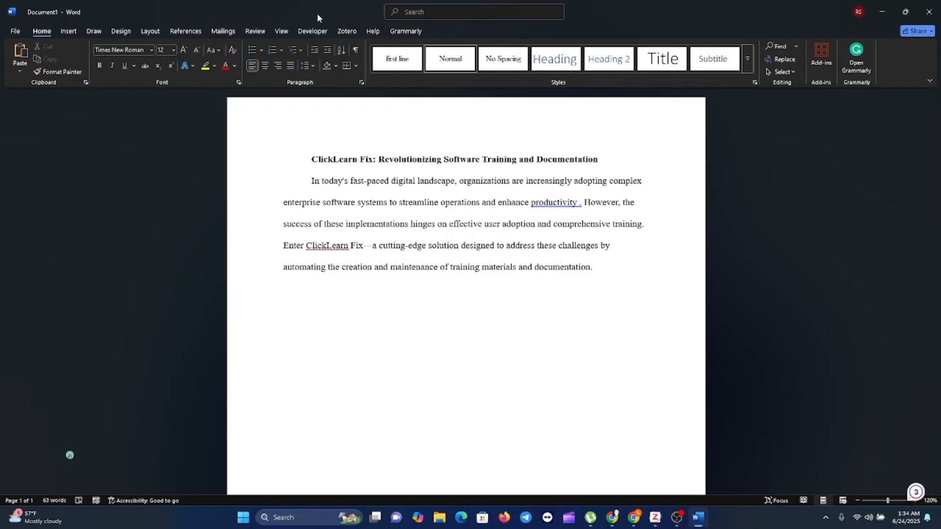
pyautogui.click(347, 31)
pyautogui.click(21, 72)
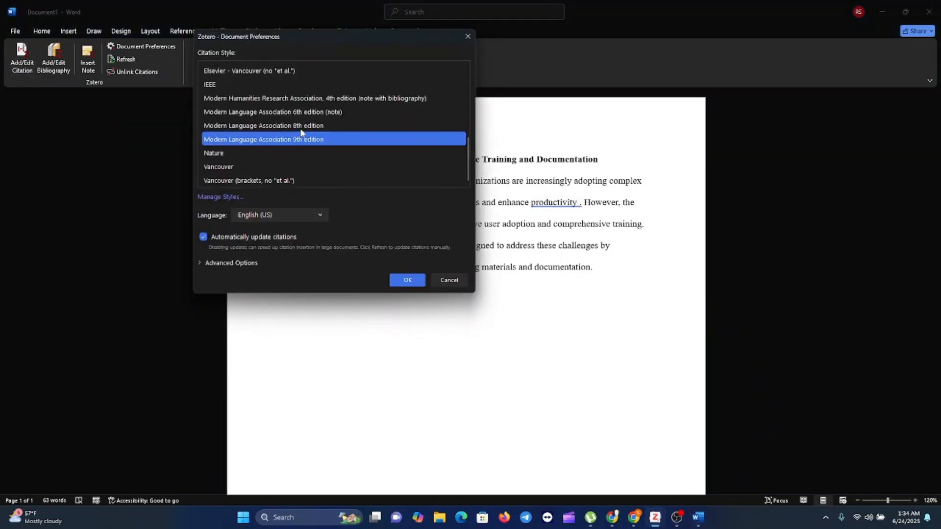
pyautogui.scroll(10, 301, 131)
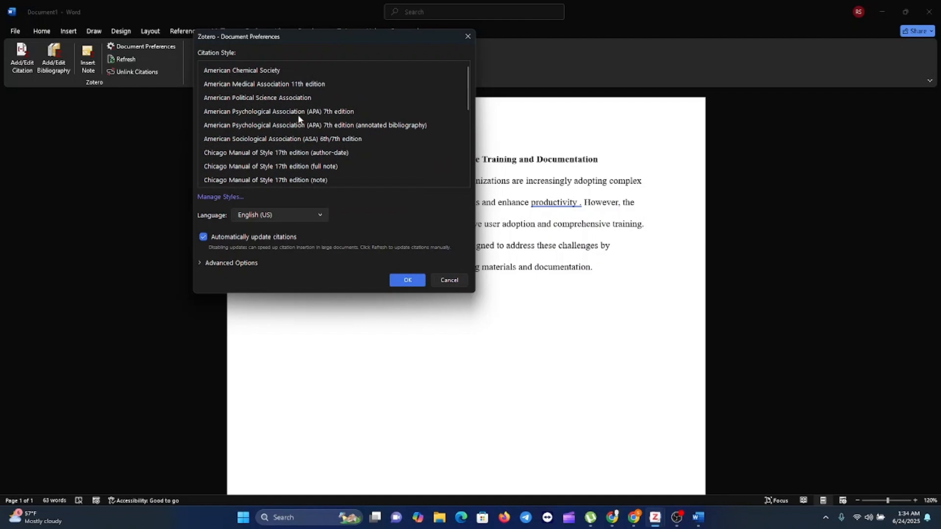
pyautogui.click(298, 113)
pyautogui.click(396, 279)
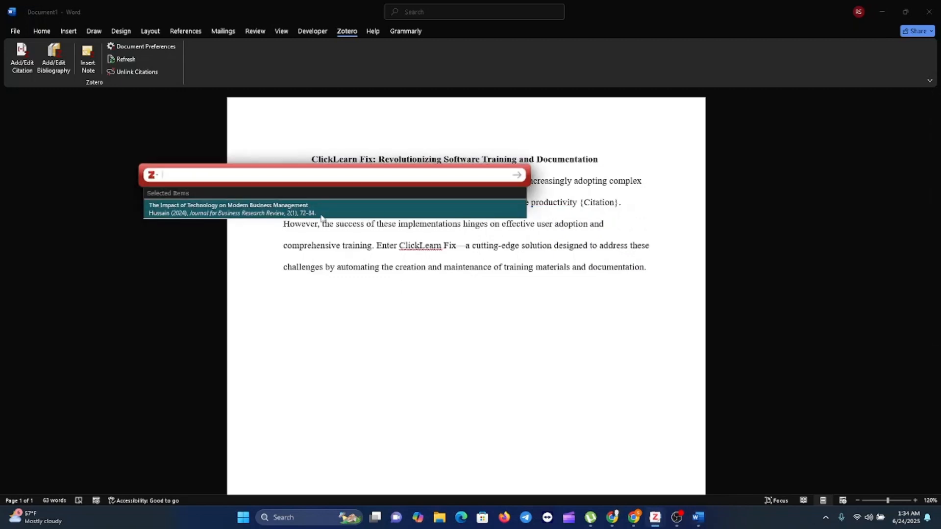
pyautogui.click(322, 217)
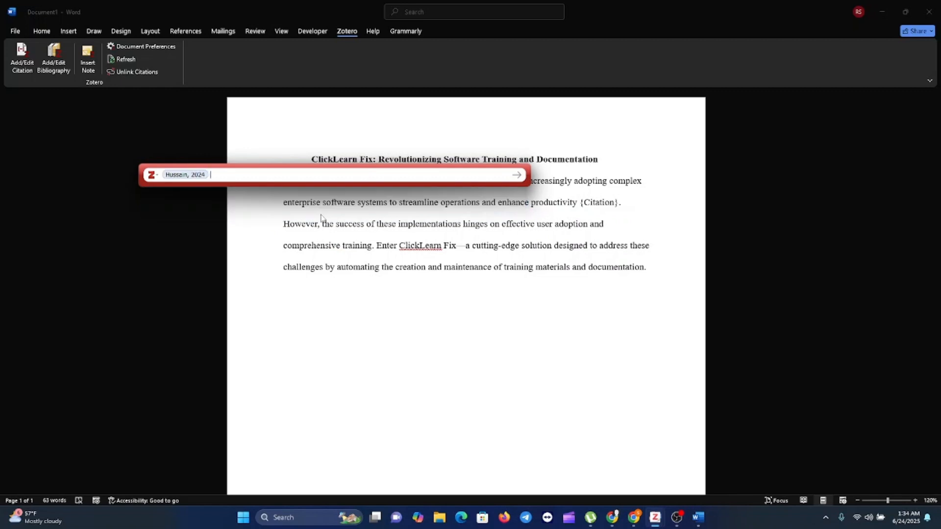
pyautogui.press('Return')
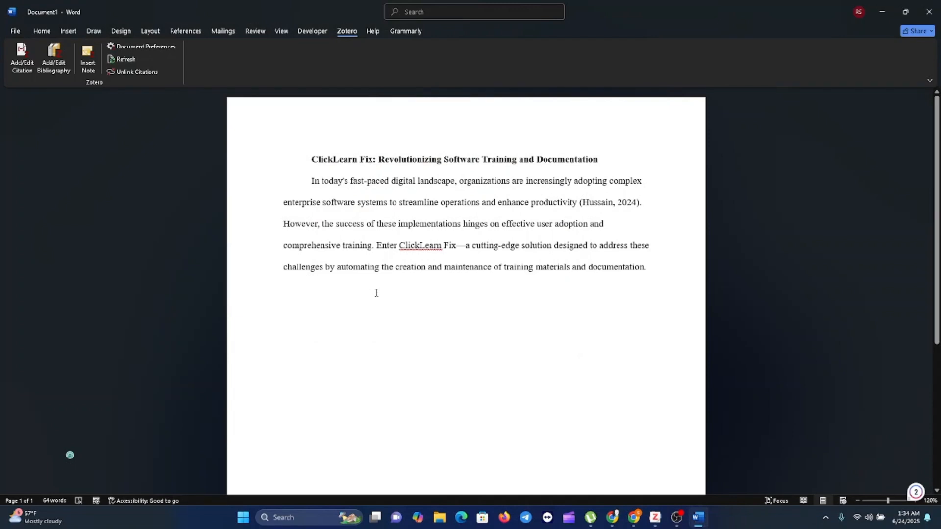
# Step: Add a "References" heading below the paragraph and insert the Zotero bibliography under it
pyautogui.write('Re')
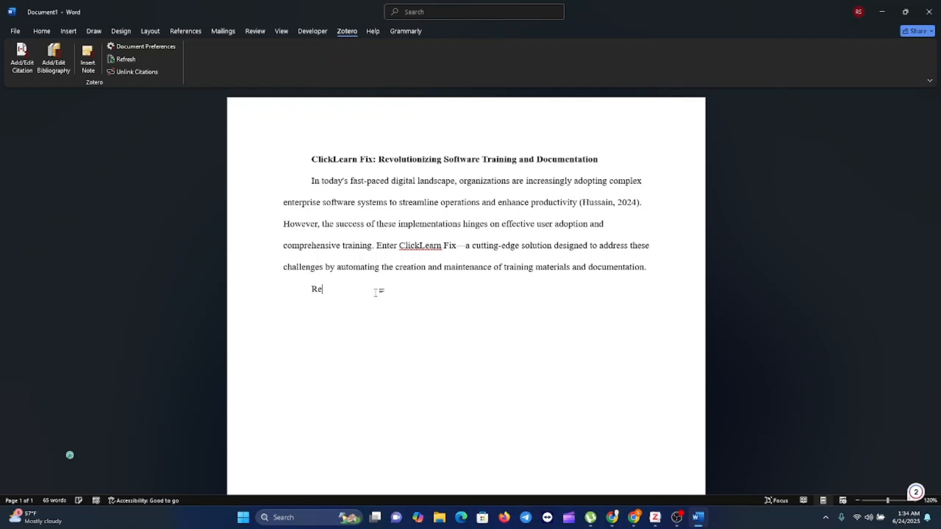
pyautogui.write('ferences')
pyautogui.press('Return')
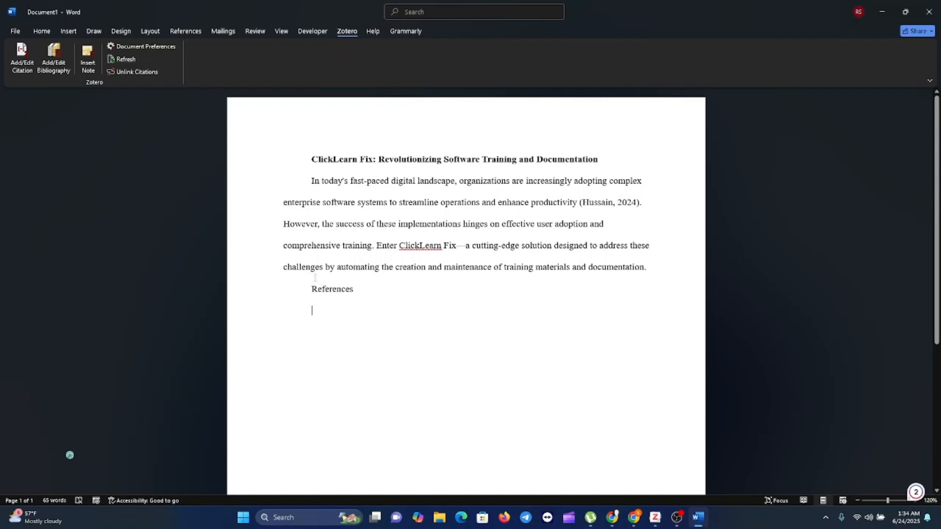
pyautogui.click(48, 64)
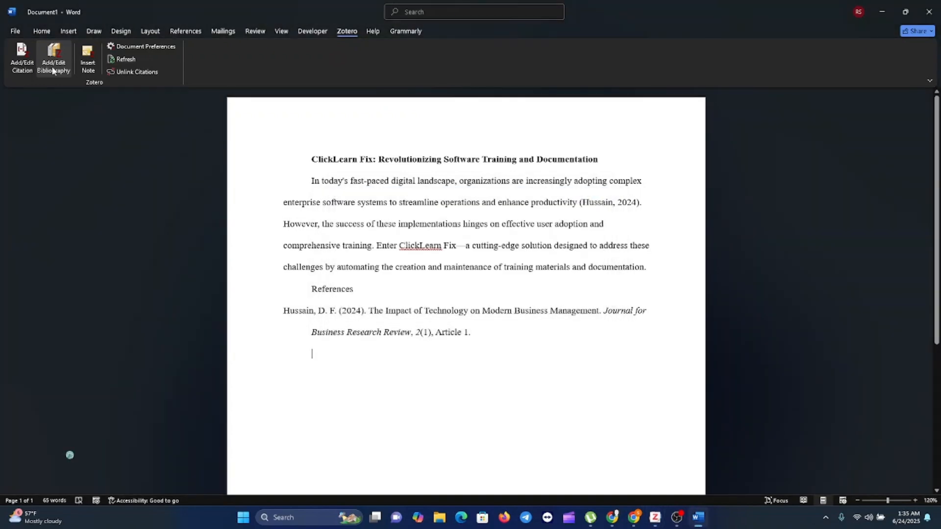
# Step: Make the "References" heading bold and place the cursor below the bibliography
pyautogui.doubleClick(344, 292)
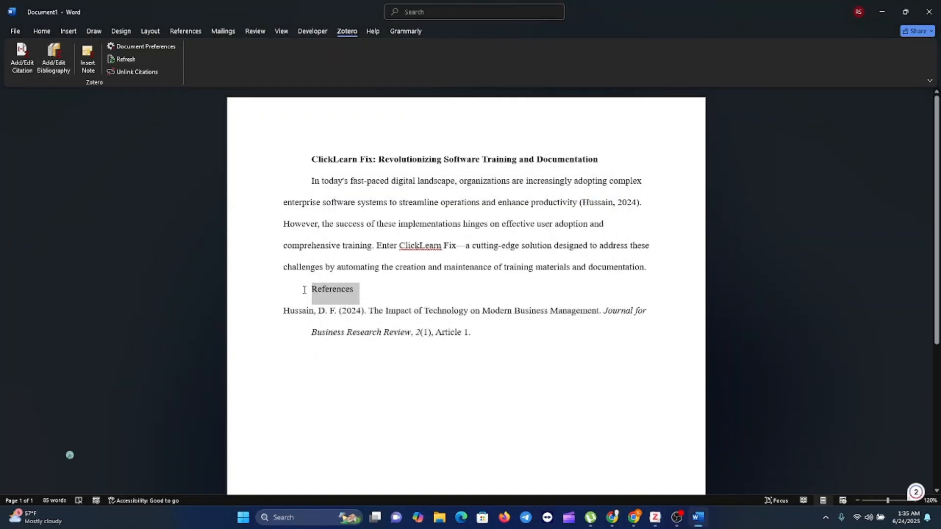
pyautogui.click(311, 273)
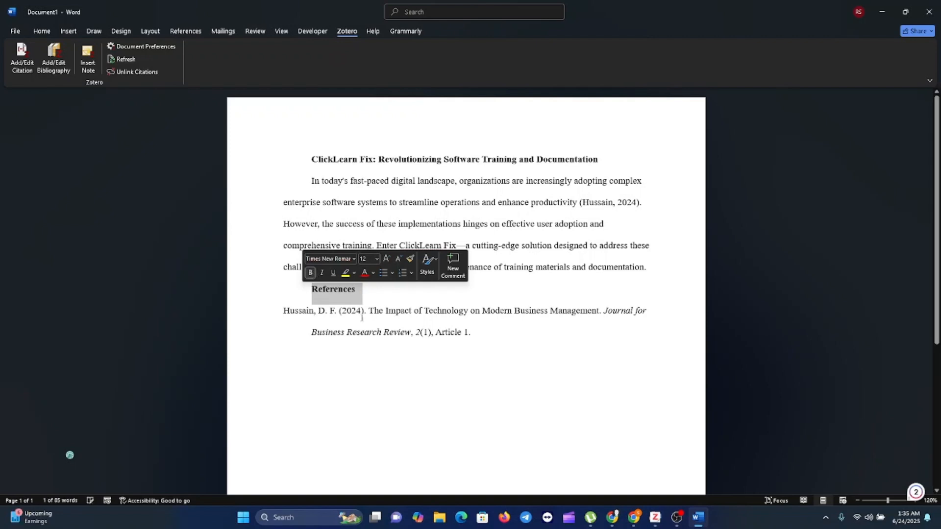
pyautogui.click(370, 350)
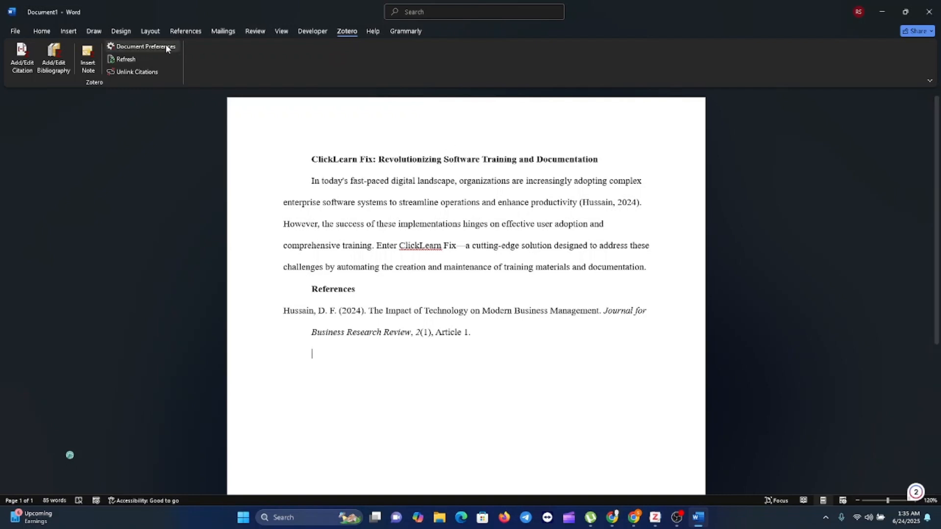
# Step: Change the document's Zotero citation style to IEEE
pyautogui.click(151, 47)
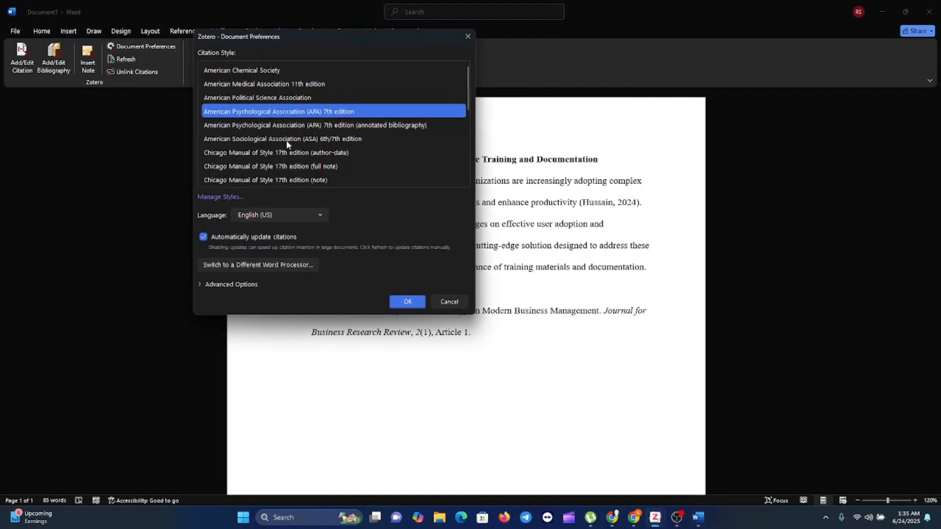
pyautogui.scroll(-5, 286, 140)
pyautogui.scroll(3, 286, 140)
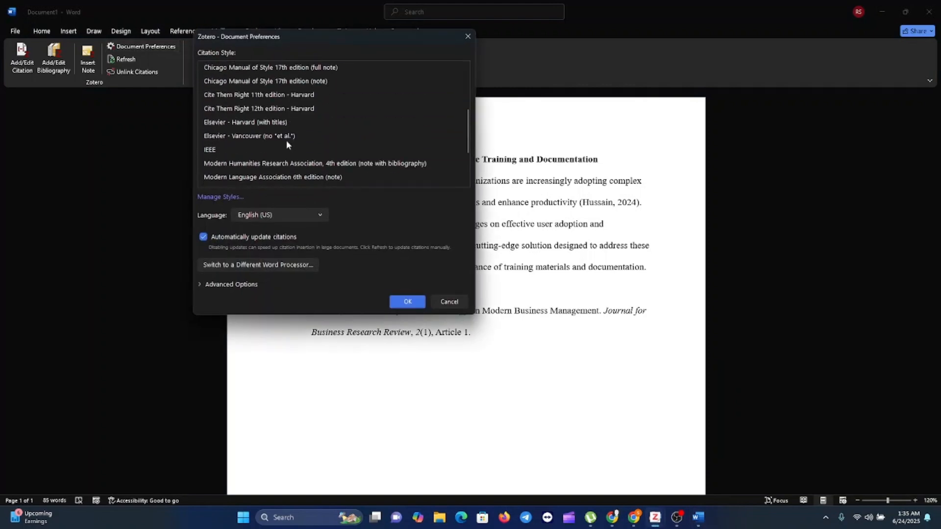
pyautogui.click(214, 150)
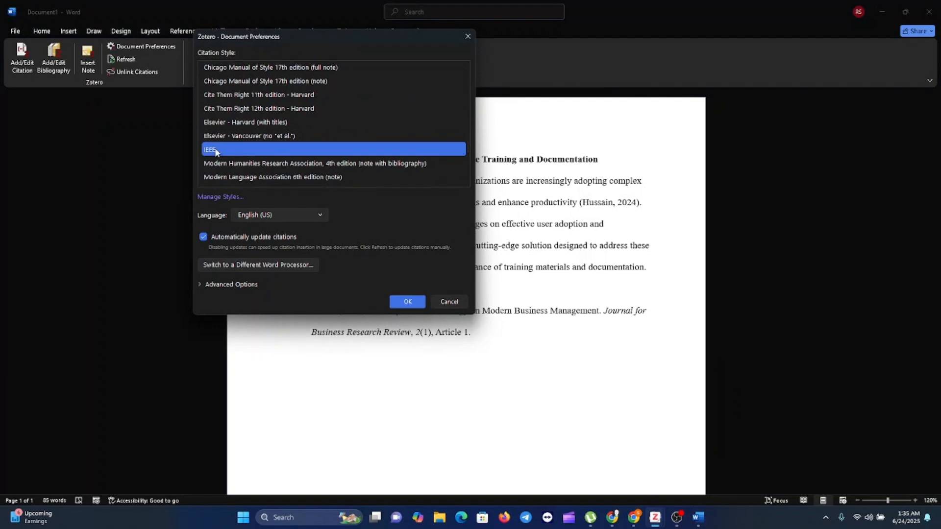
pyautogui.click(410, 304)
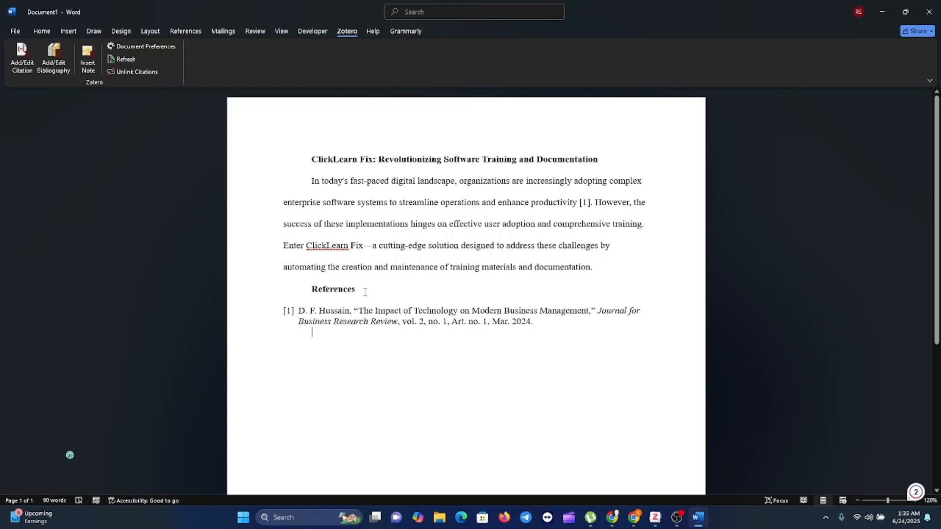
# Step: Open the Zotero Style Repository through the citation style manager and search it for "APA"
pyautogui.click(144, 46)
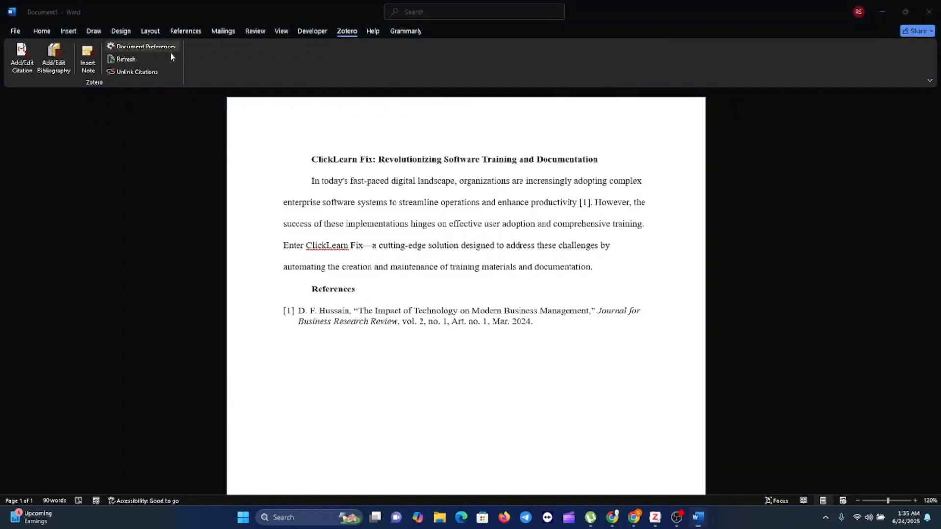
pyautogui.scroll(3, 327, 139)
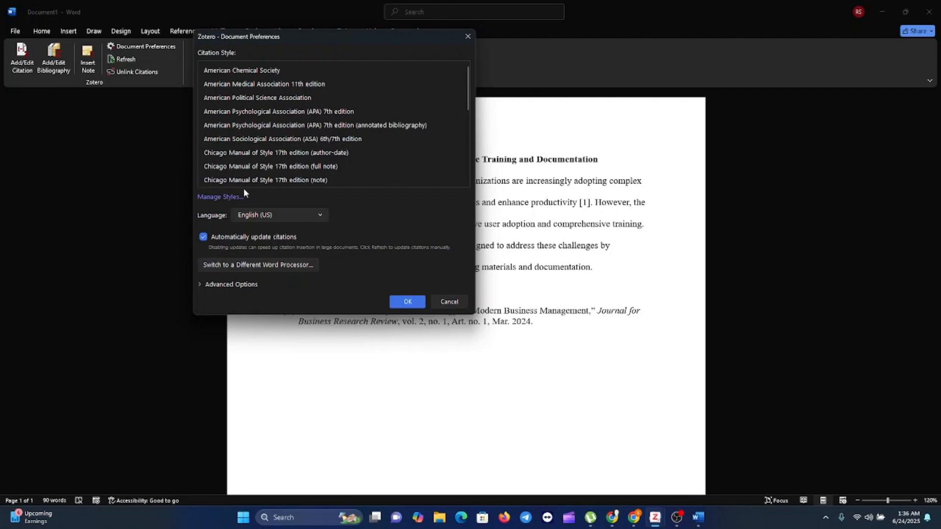
pyautogui.click(233, 197)
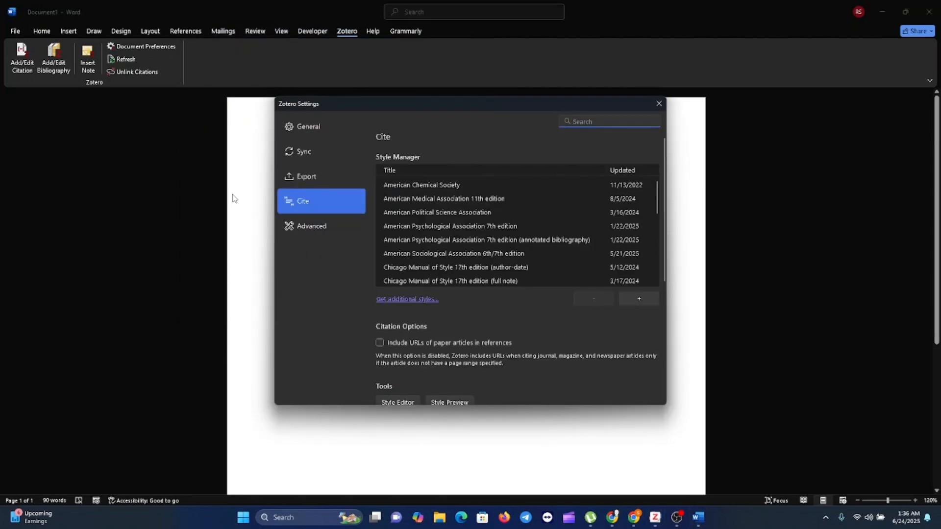
pyautogui.click(388, 300)
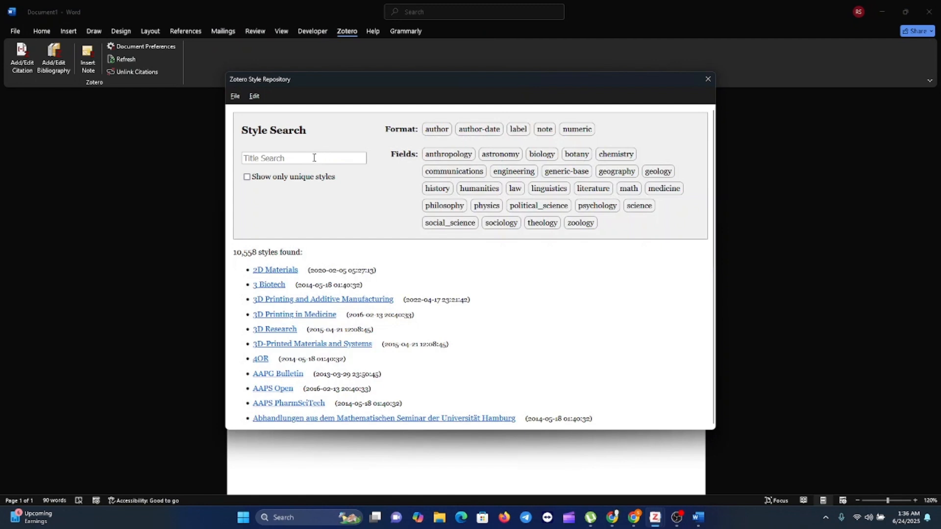
pyautogui.click(262, 158)
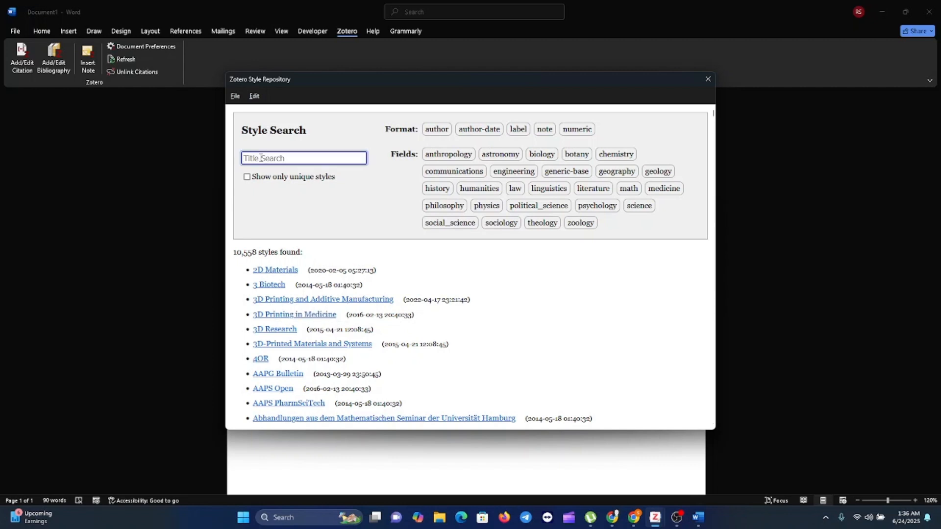
pyautogui.write('APA')
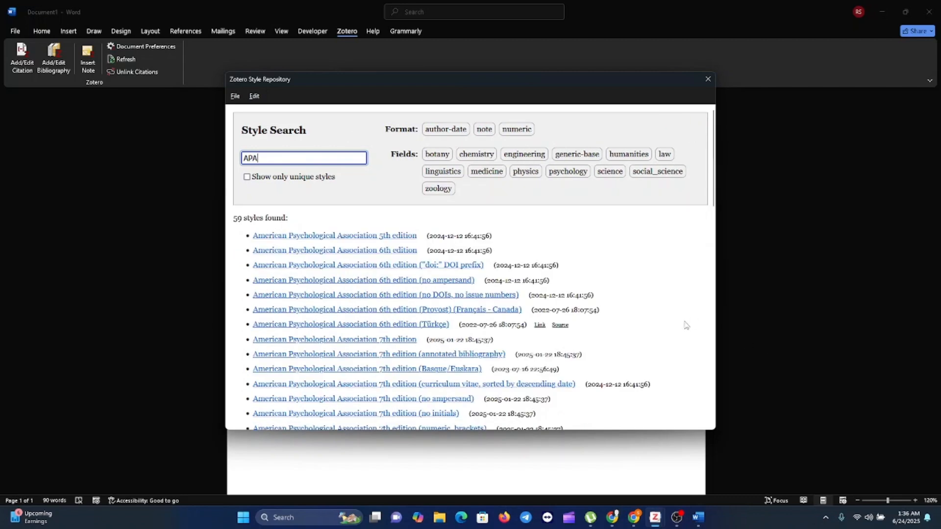
# Step: Preview the APA styles in the repository, install "American Psychological Association 7th edition (no ampersand)", and close the Zotero settings
pyautogui.moveTo(383, 278)
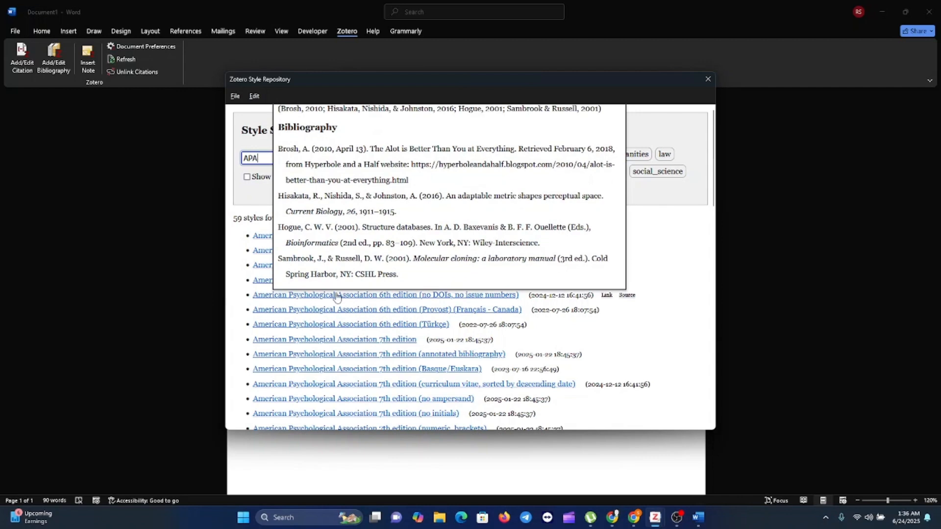
pyautogui.moveTo(504, 315)
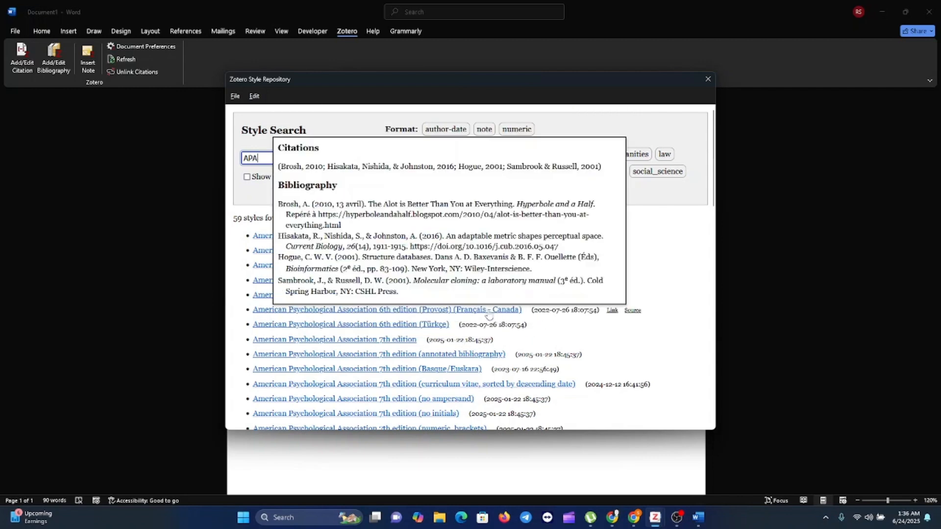
pyautogui.moveTo(528, 354)
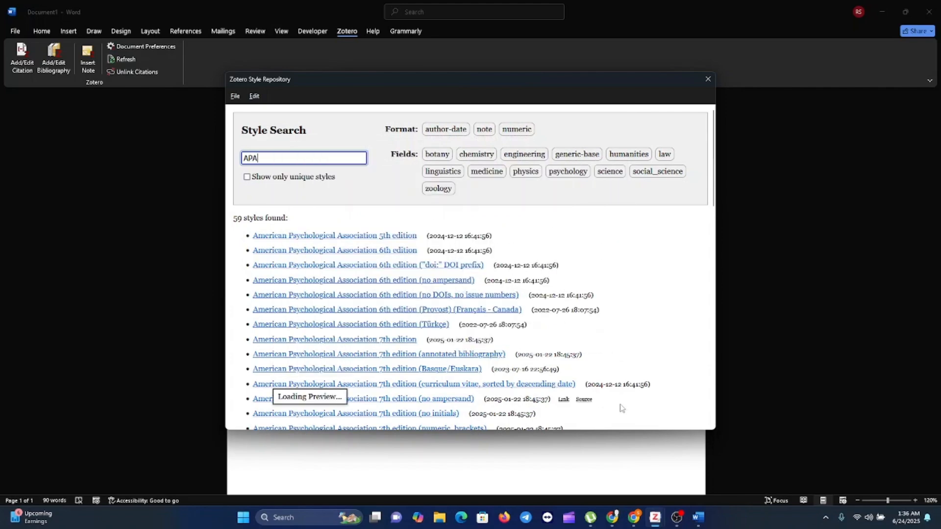
pyautogui.scroll(-5, 631, 348)
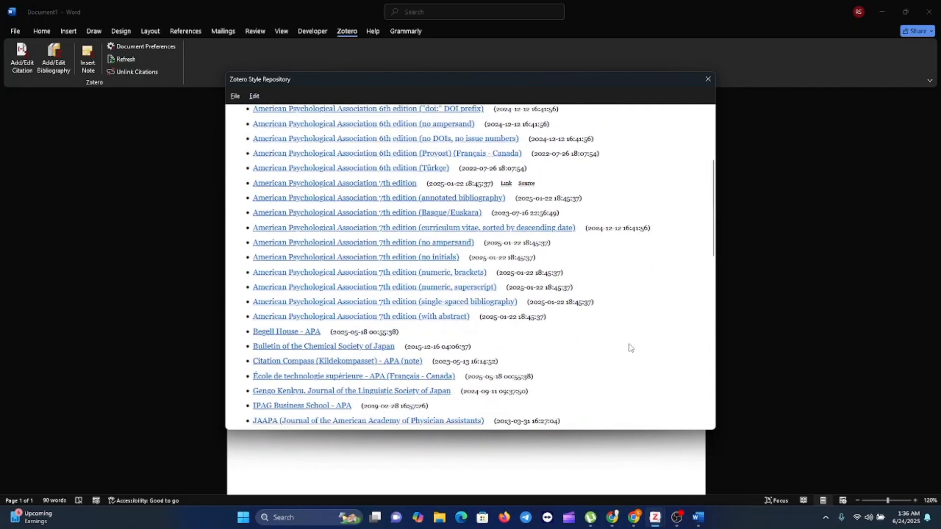
pyautogui.scroll(-2, 630, 348)
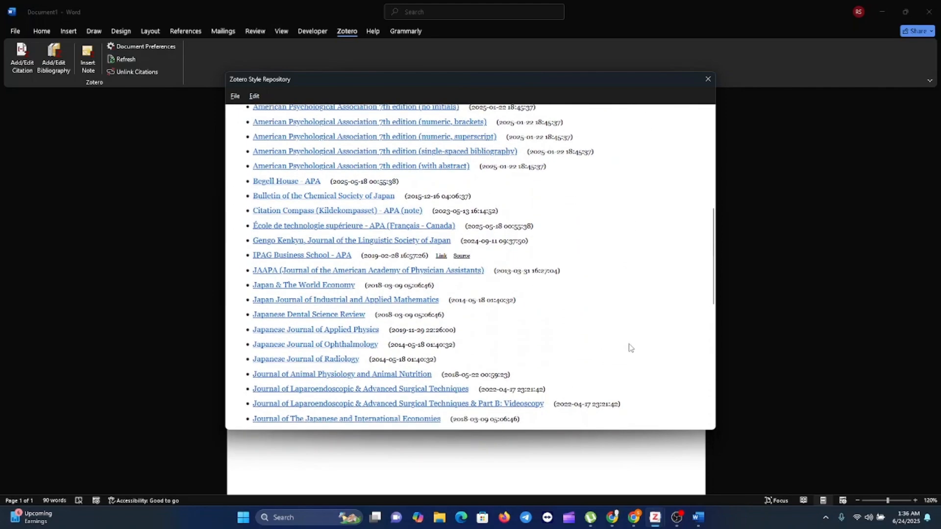
pyautogui.moveTo(294, 282)
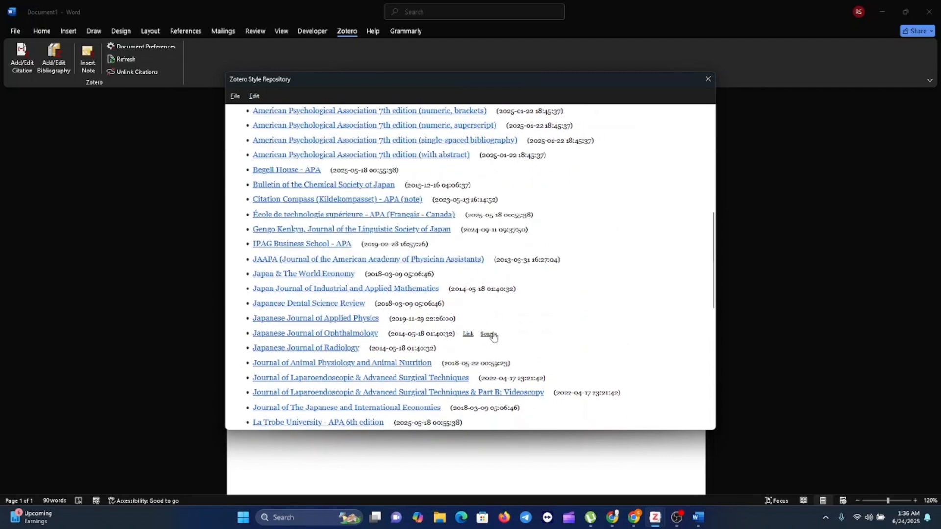
pyautogui.scroll(-5, 535, 350)
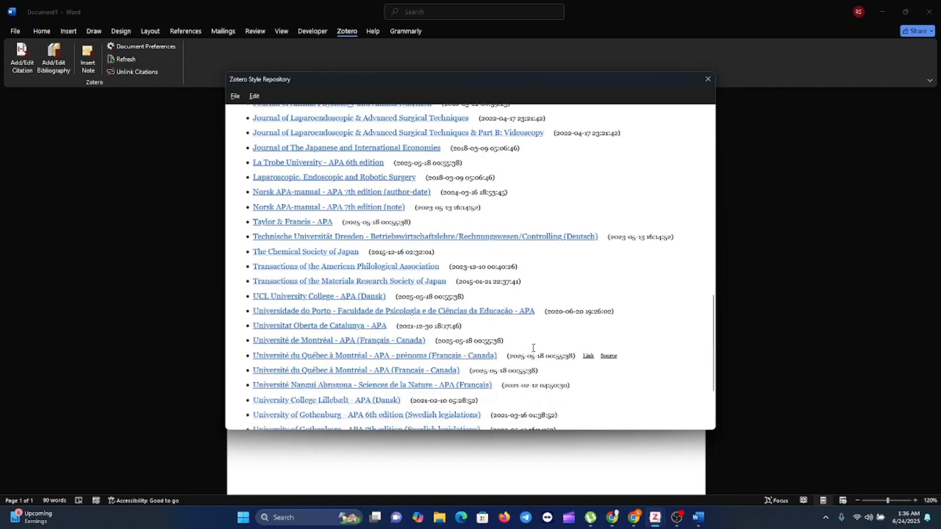
pyautogui.scroll(15, 491, 353)
pyautogui.moveTo(449, 363)
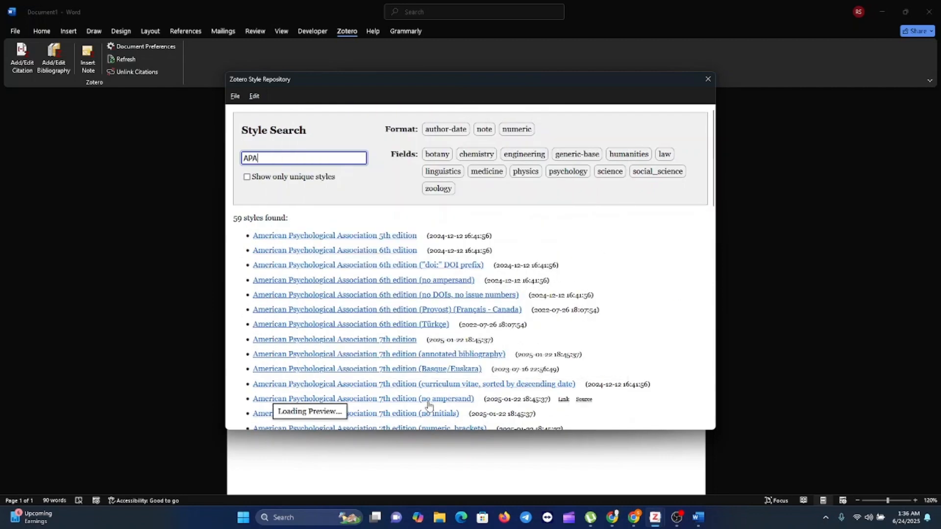
pyautogui.click(414, 401)
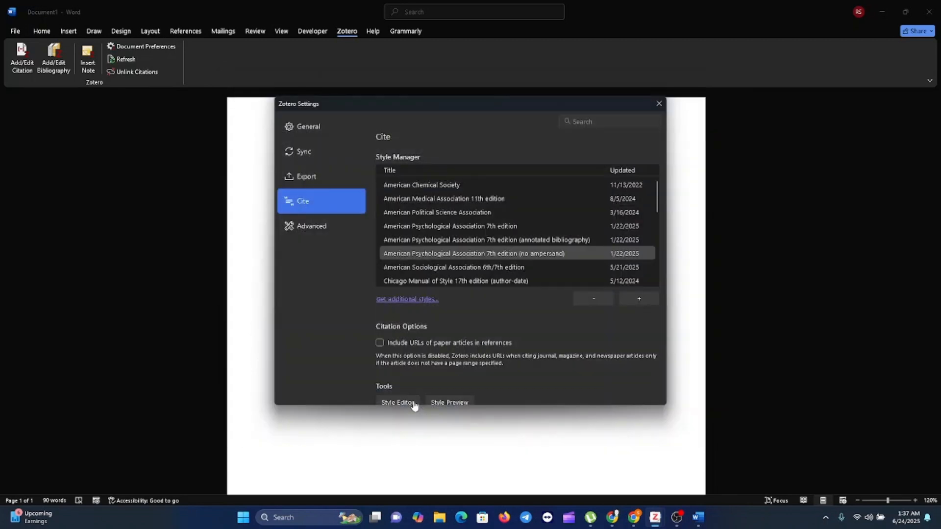
pyautogui.scroll(-5, 489, 316)
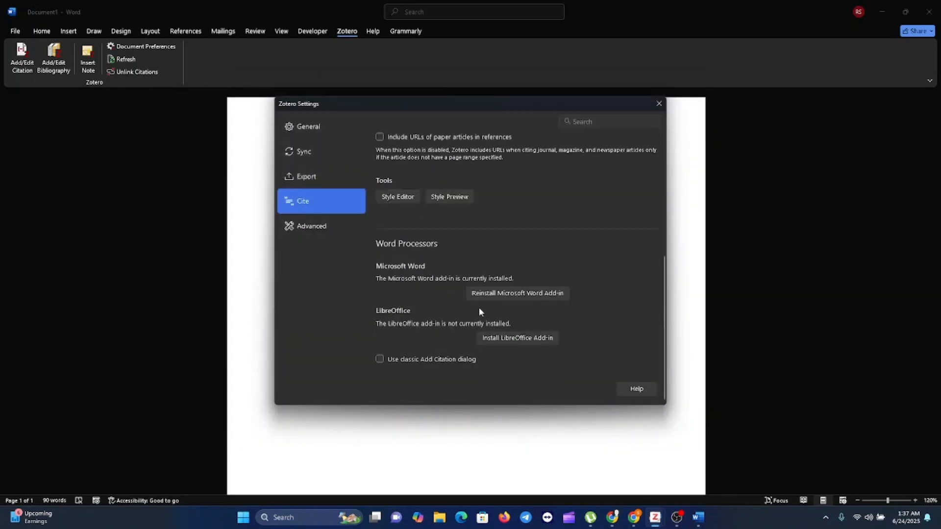
pyautogui.click(658, 104)
# Step: Set the document's Zotero citation style to American Psychological Association (APA) 7th edition (no ampersand)
pyautogui.click(155, 46)
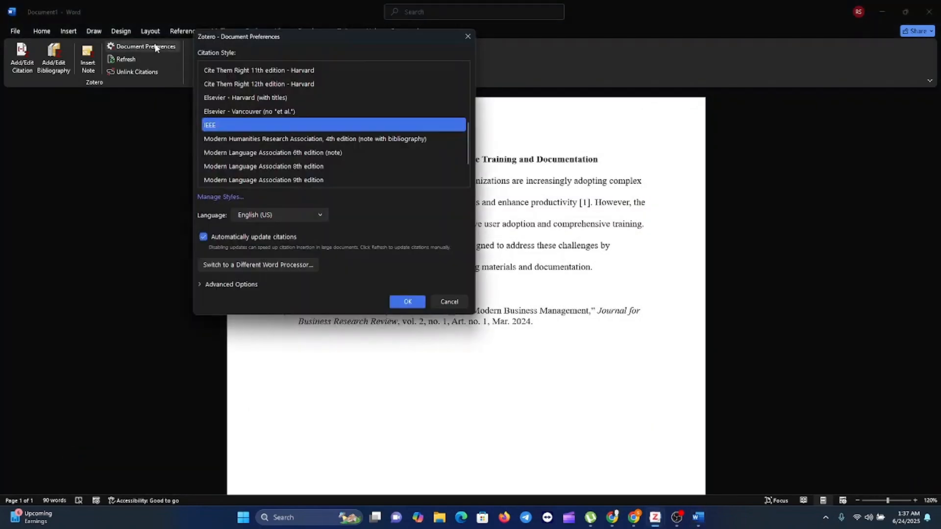
pyautogui.scroll(3, 248, 105)
pyautogui.scroll(1, 249, 108)
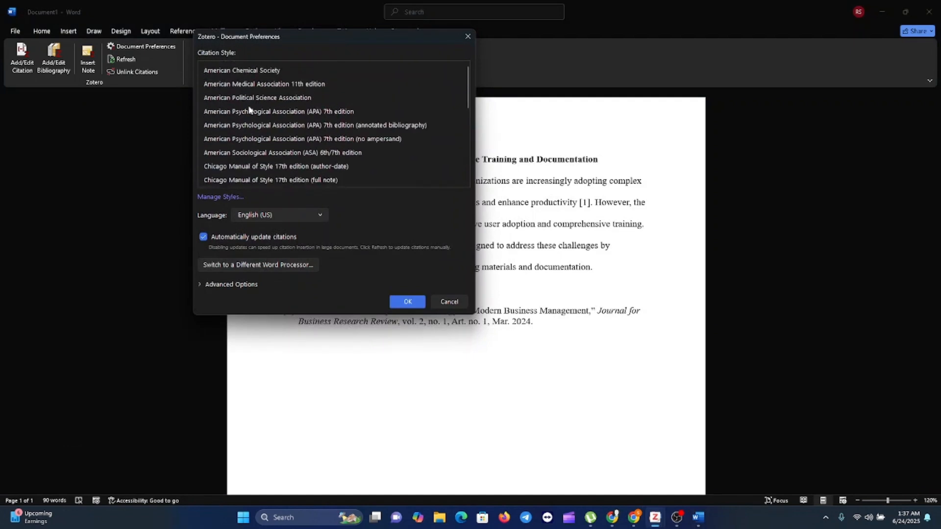
pyautogui.click(332, 142)
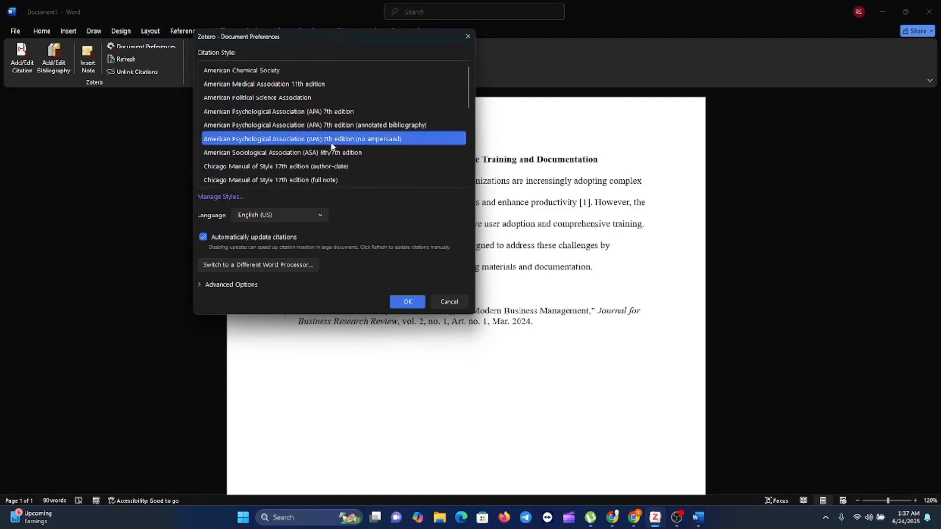
pyautogui.click(407, 302)
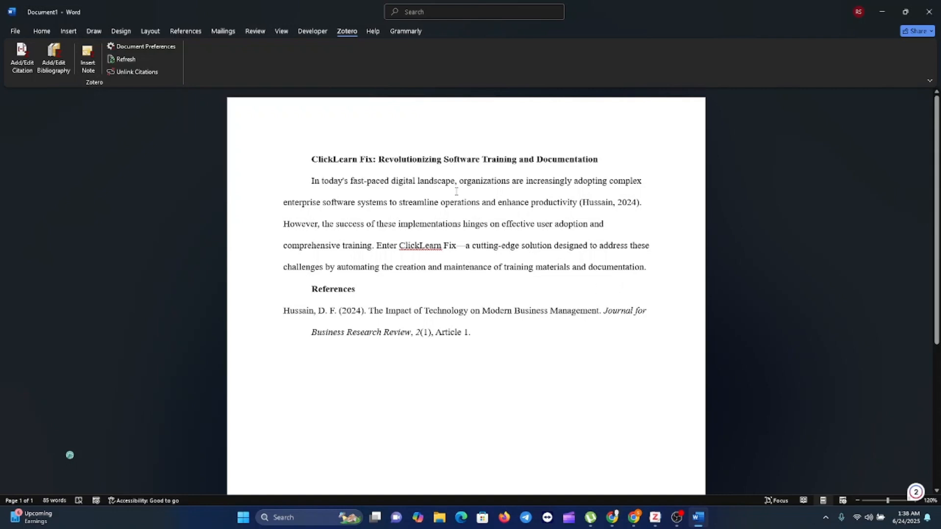
# Step: Try inserting the Zotero note "working paper or preprint" at the end of the body paragraph, and undo the insertion
pyautogui.click(89, 61)
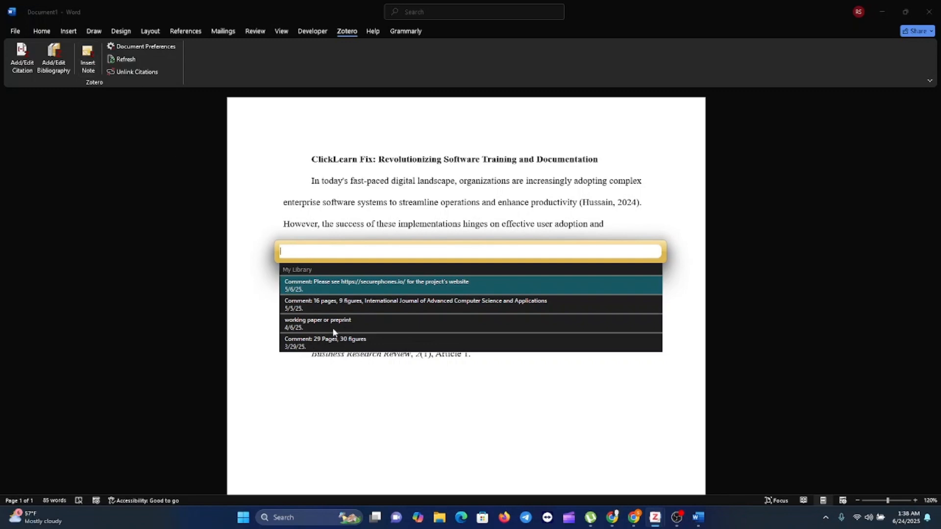
pyautogui.click(345, 321)
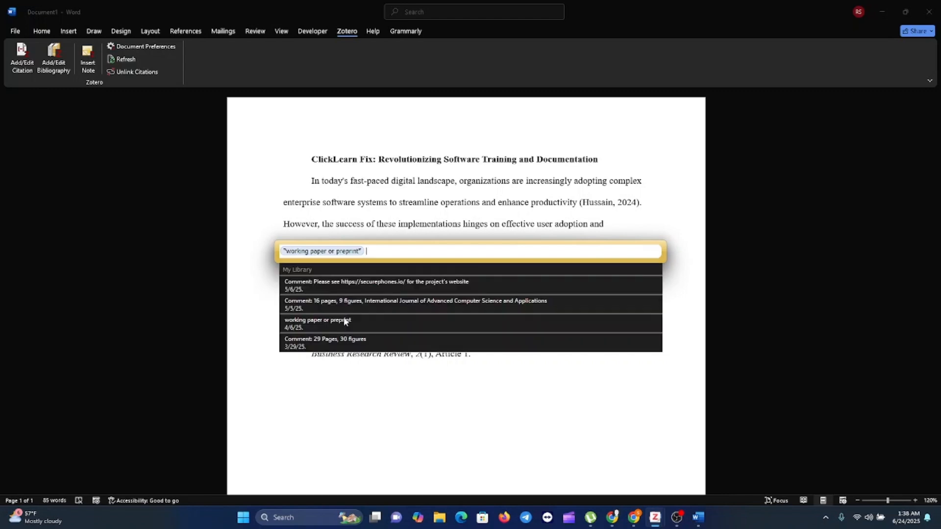
pyautogui.press('Return')
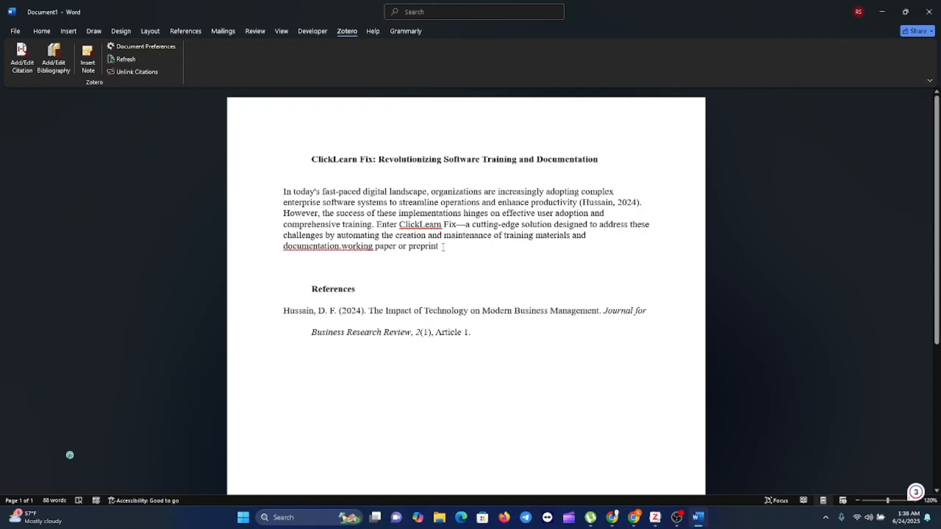
pyautogui.hotkey('ctrl', 'z')
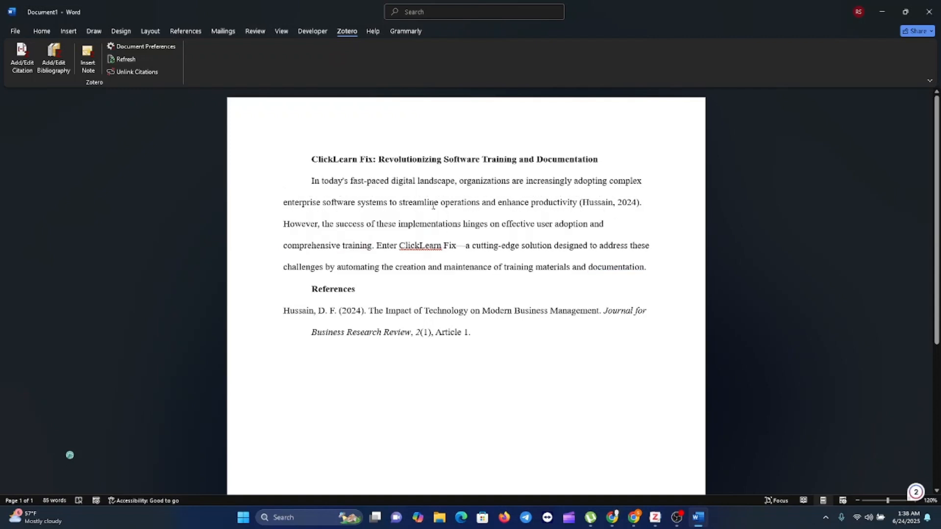
# Step: Switch to Zotero, examine its Sync, Export, Cite and Advanced settings, and return to the library list
pyautogui.click(655, 518)
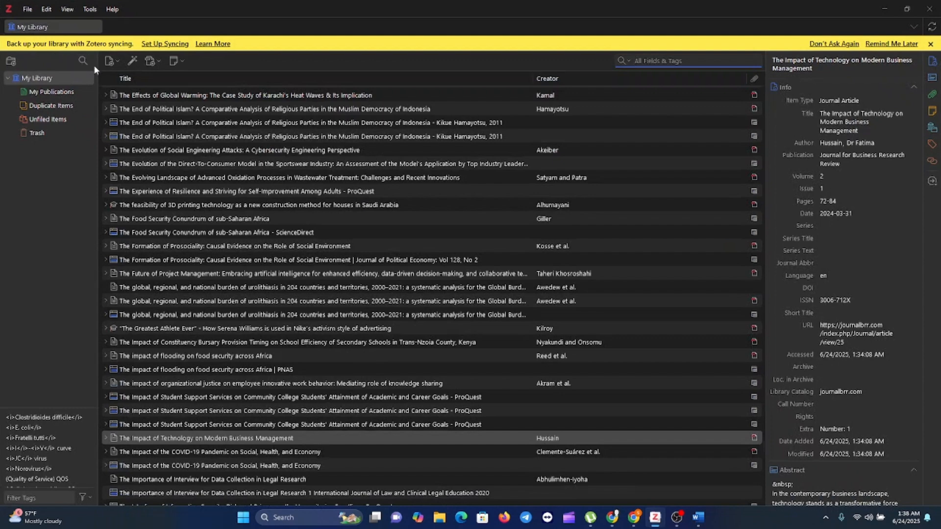
pyautogui.click(167, 45)
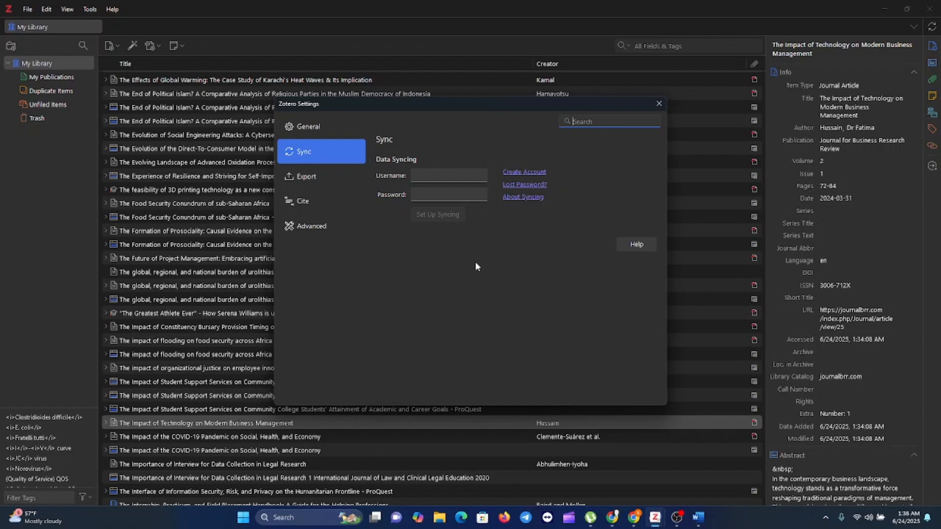
pyautogui.click(311, 176)
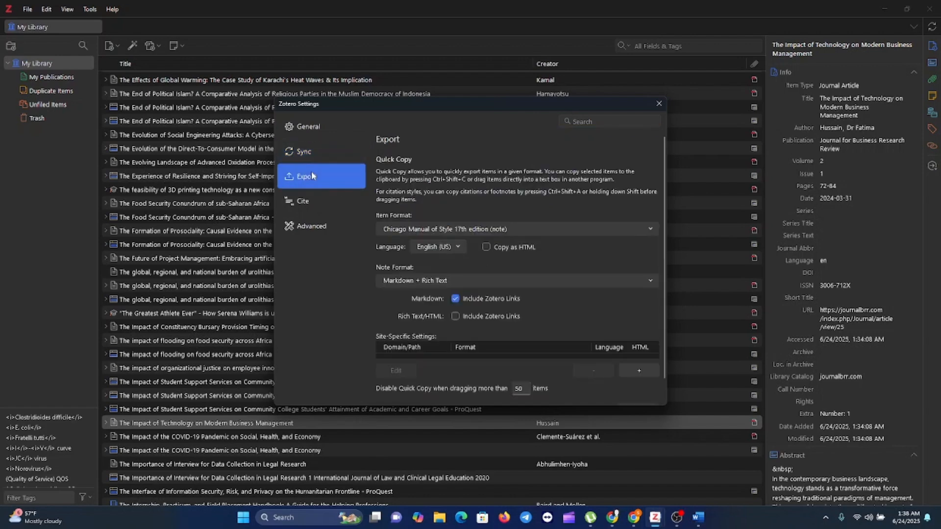
pyautogui.click(322, 204)
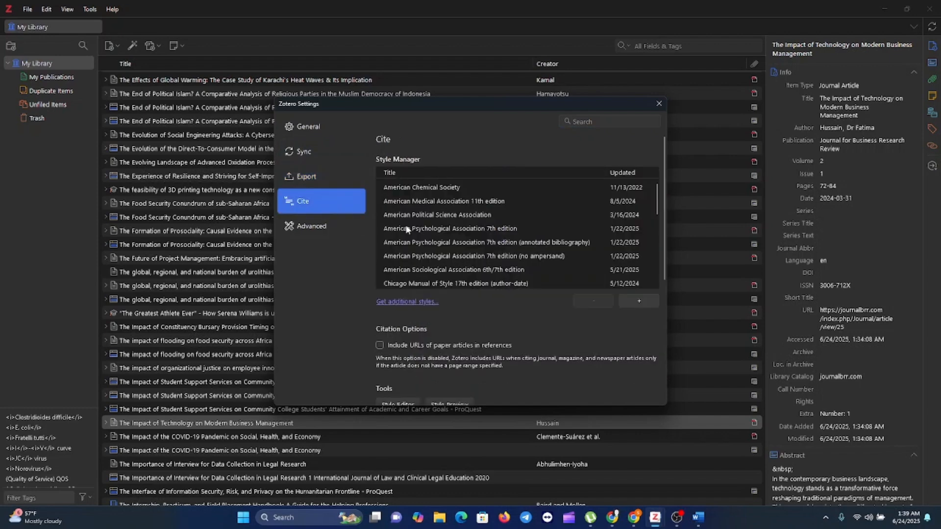
pyautogui.click(326, 231)
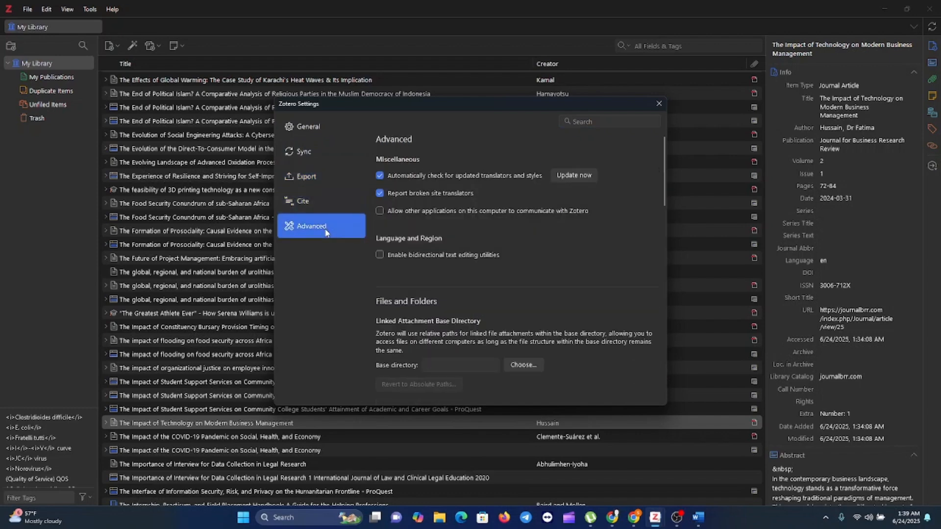
pyautogui.scroll(-10, 481, 294)
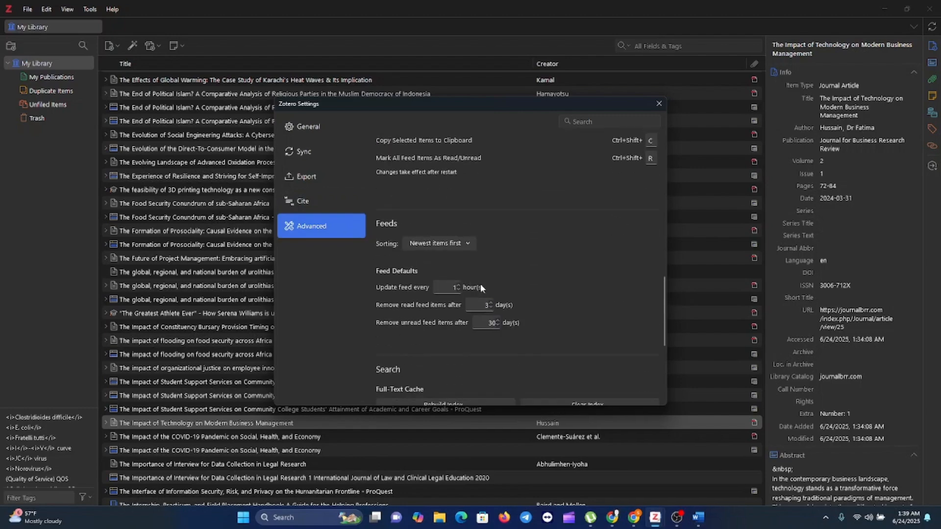
pyautogui.click(659, 104)
pyautogui.scroll(10, 286, 152)
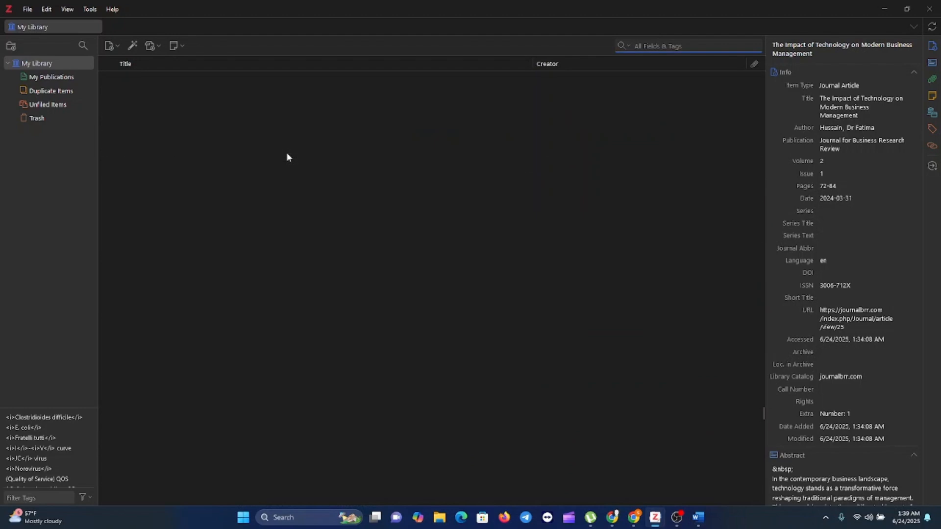
# Step: Examine the saved sources in My Library, browsing their titles and creators from the start of the alphabetical list
pyautogui.scroll(15, 289, 156)
pyautogui.scroll(15, 287, 156)
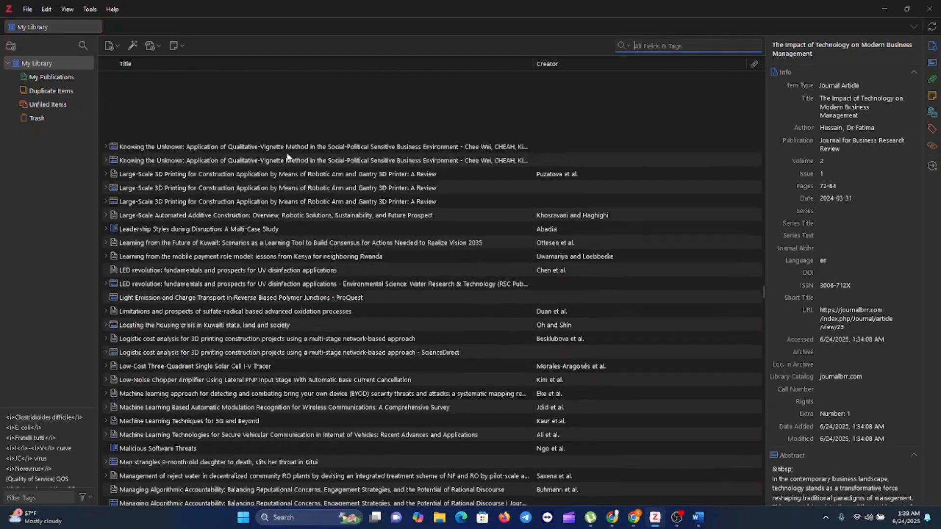
pyautogui.scroll(15, 287, 156)
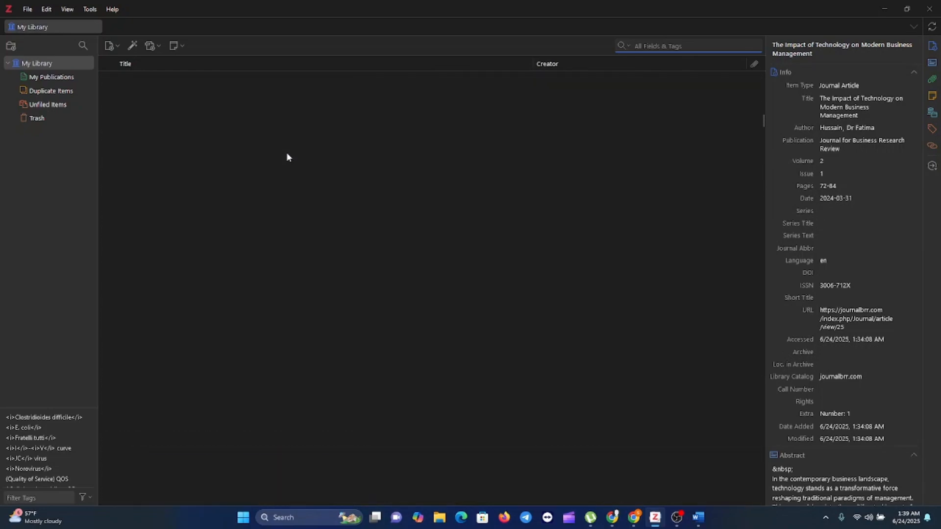
pyautogui.scroll(15, 287, 157)
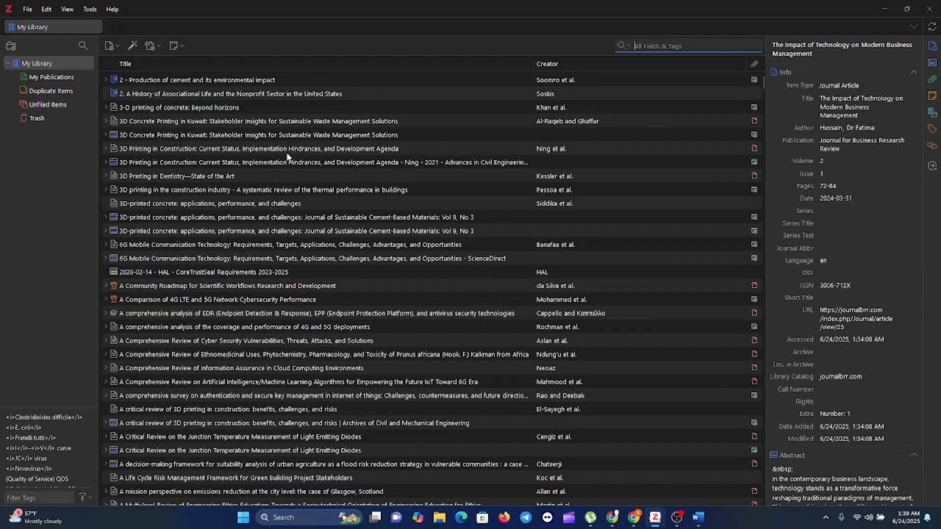
pyautogui.scroll(-8, 287, 155)
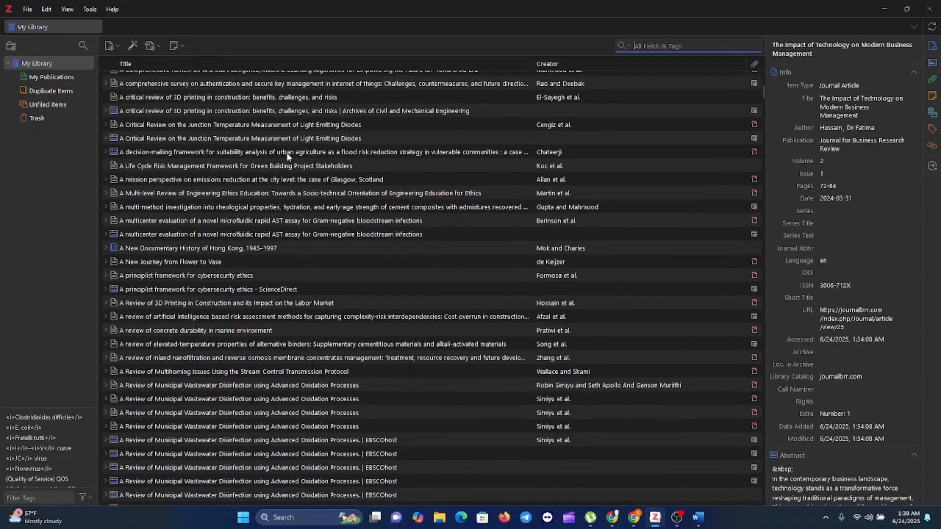
pyautogui.scroll(8, 287, 156)
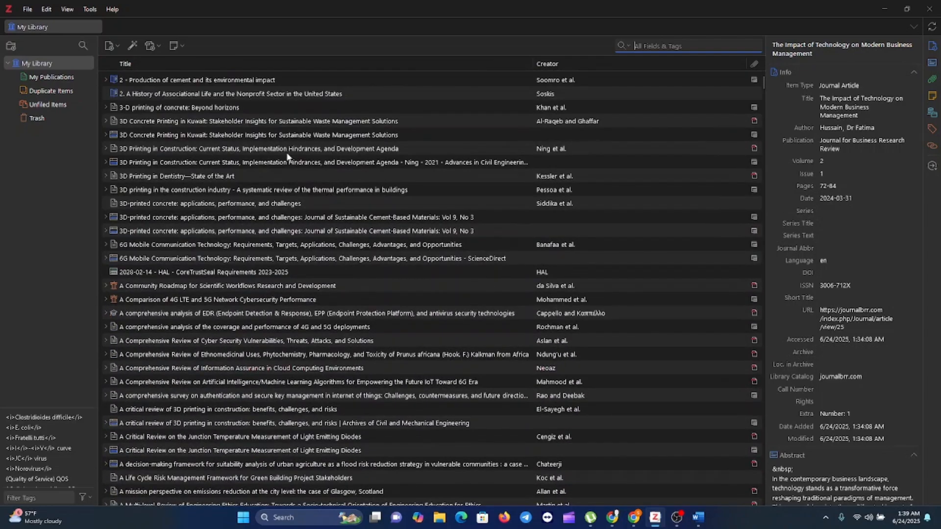
pyautogui.scroll(-15, 287, 157)
pyautogui.scroll(-20, 288, 156)
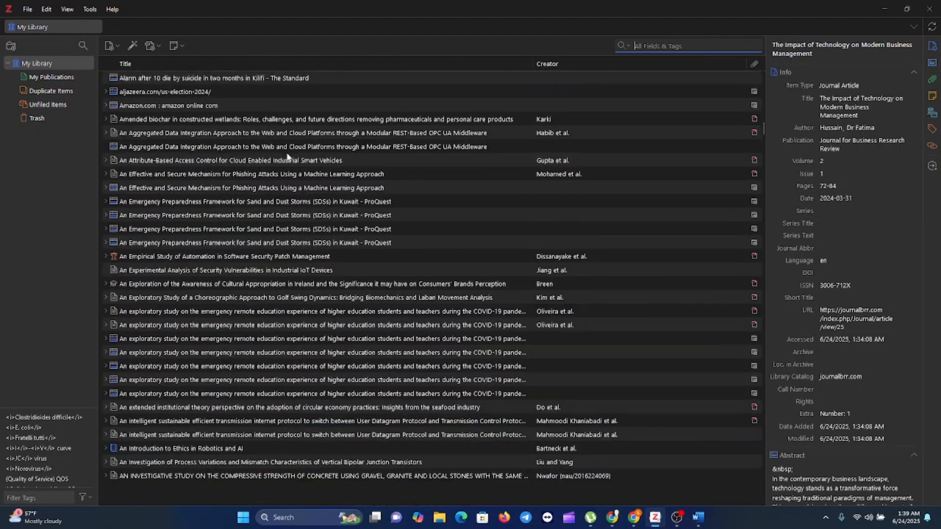
pyautogui.scroll(-1, 287, 155)
pyautogui.scroll(20, 288, 156)
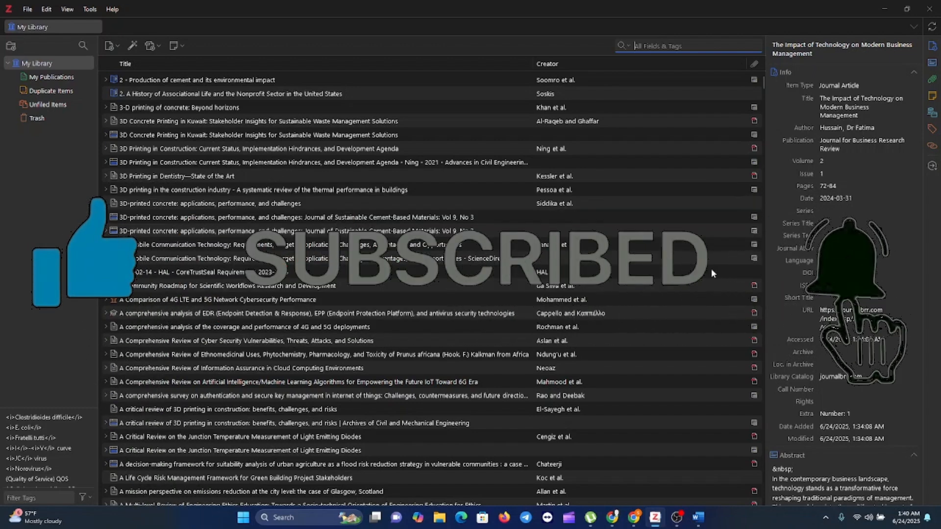
pyautogui.hotkey('alt', 'Tab')
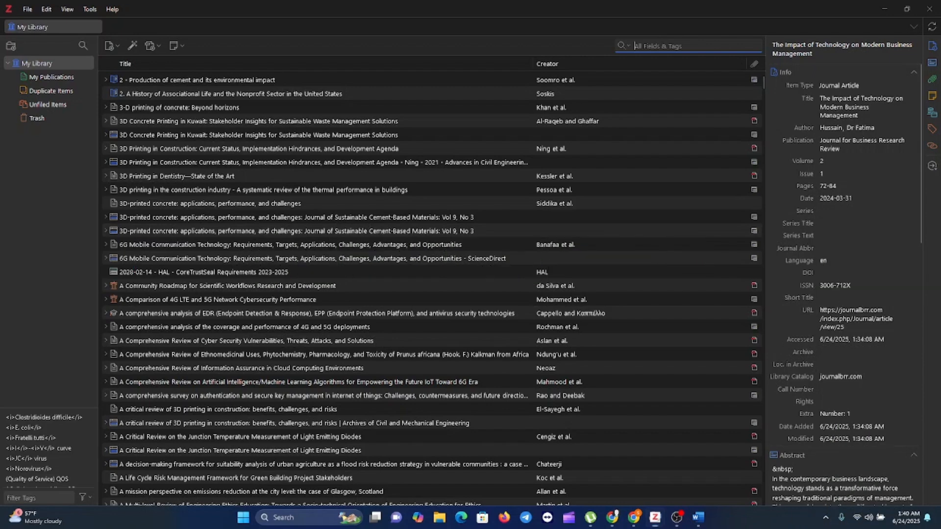